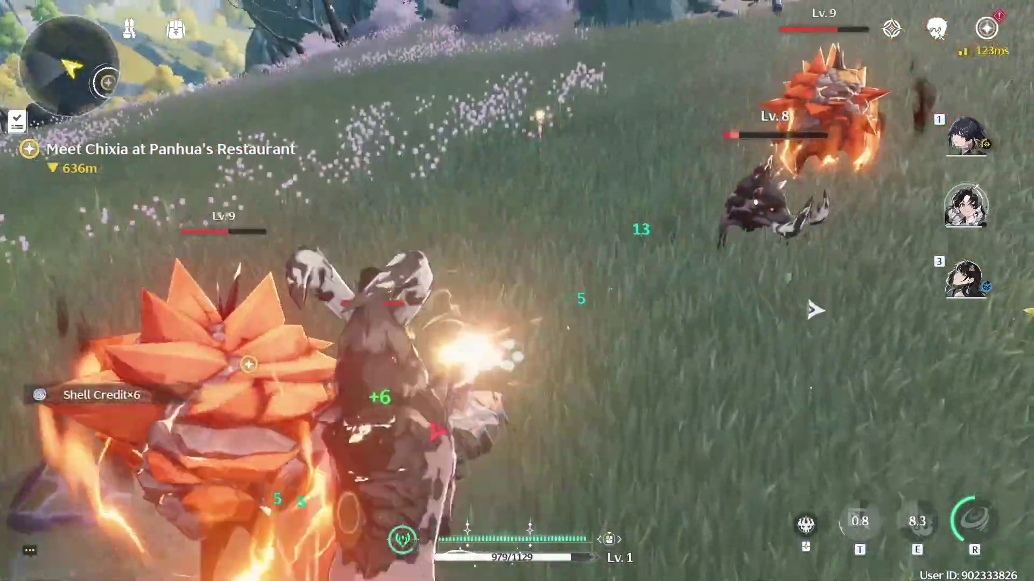
Fight the field enemies, swapping to characters 3 and 2 and using the E skill and attacks
key(3)
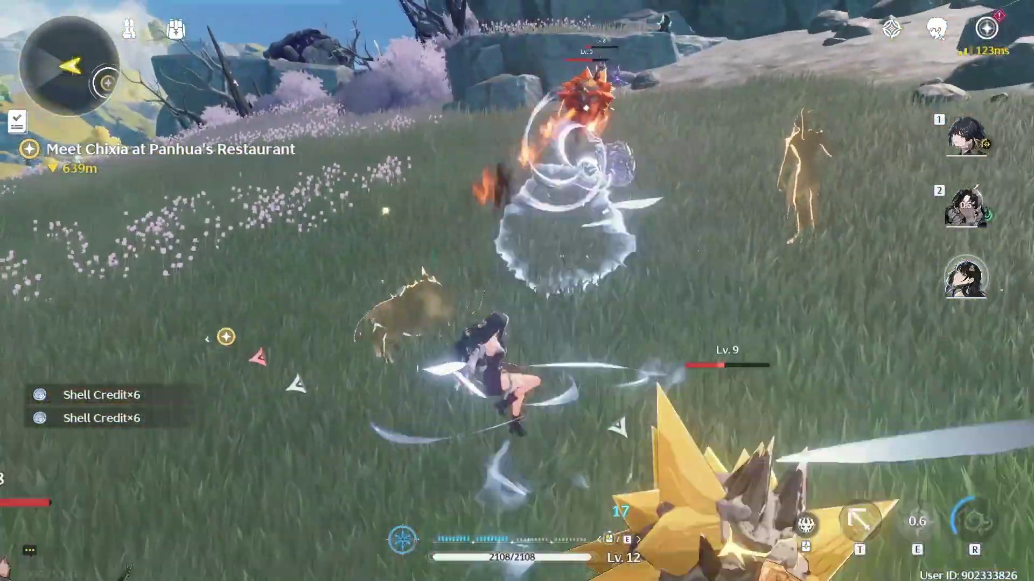
key(e)
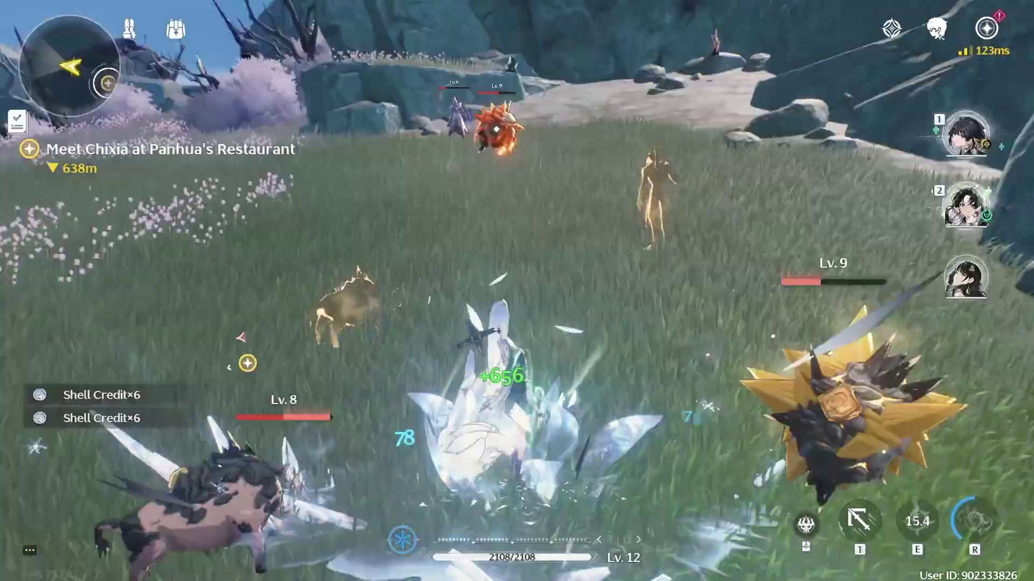
key(2)
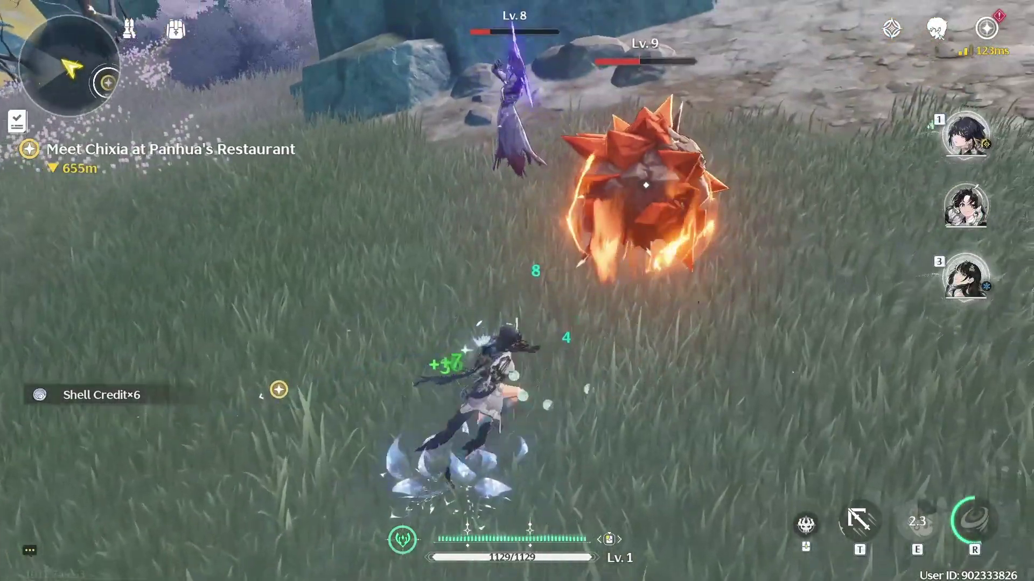
click(517, 291)
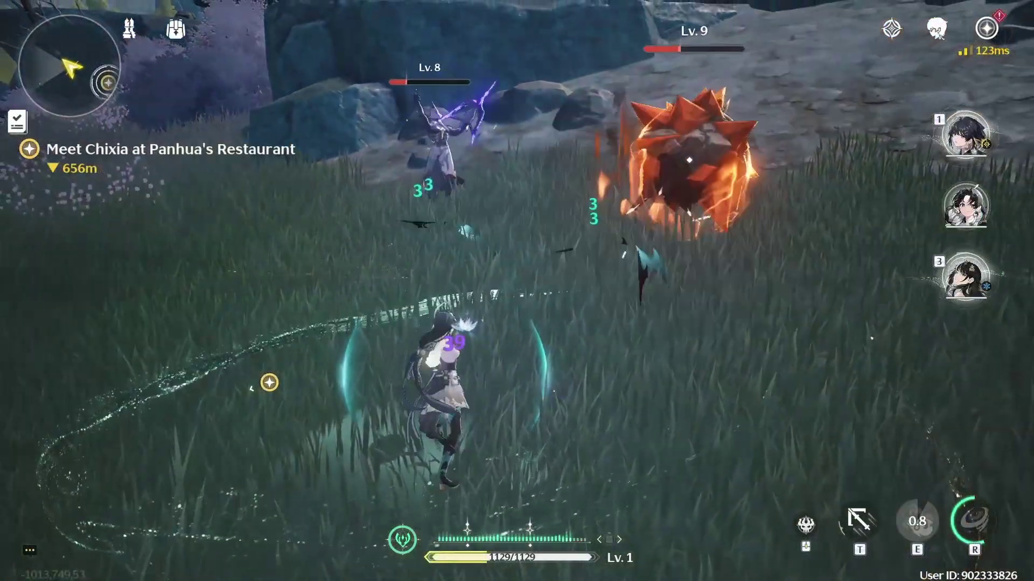
click(517, 291)
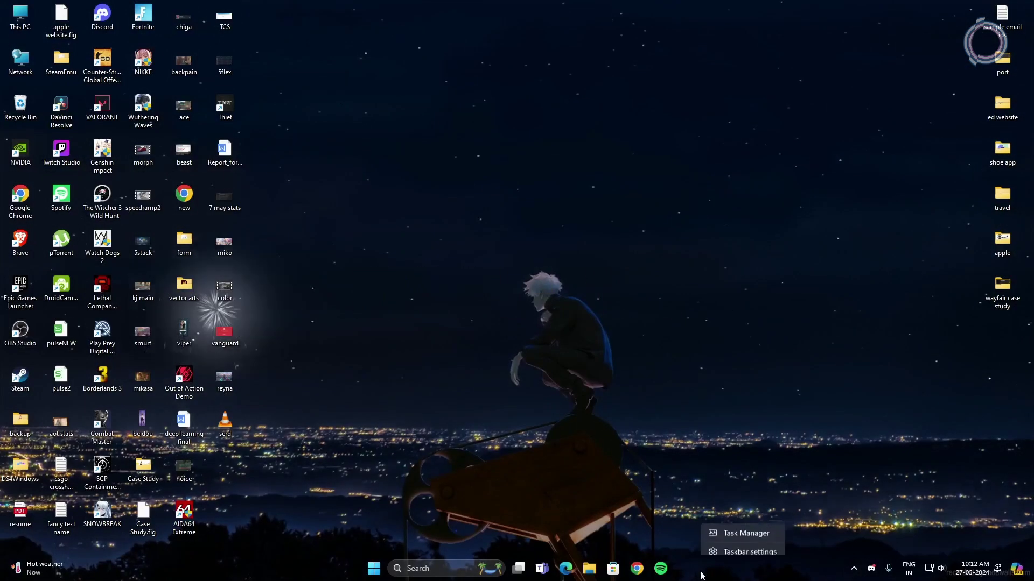
Open Task Manager's Startup apps list
click(751, 525)
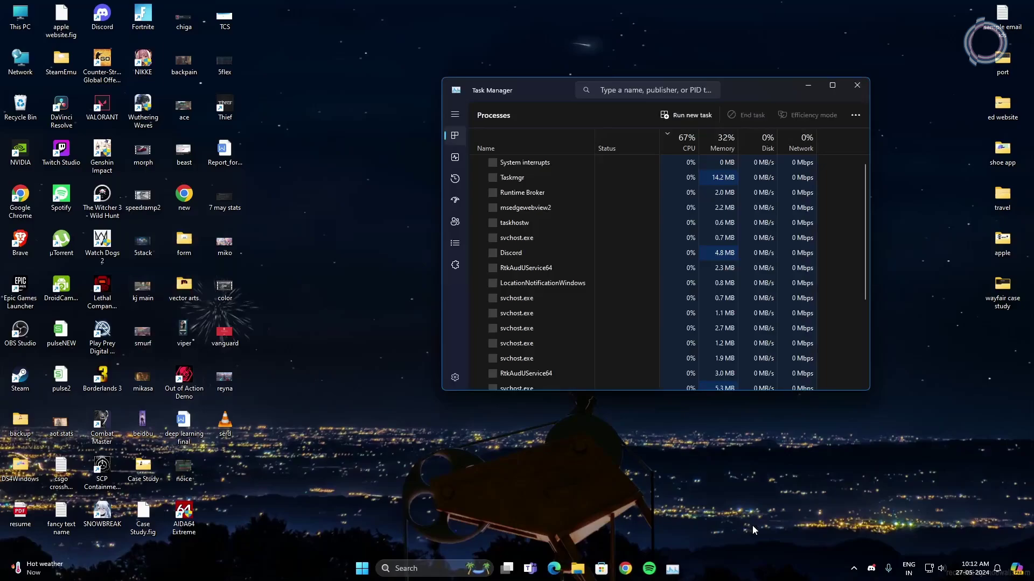
click(455, 200)
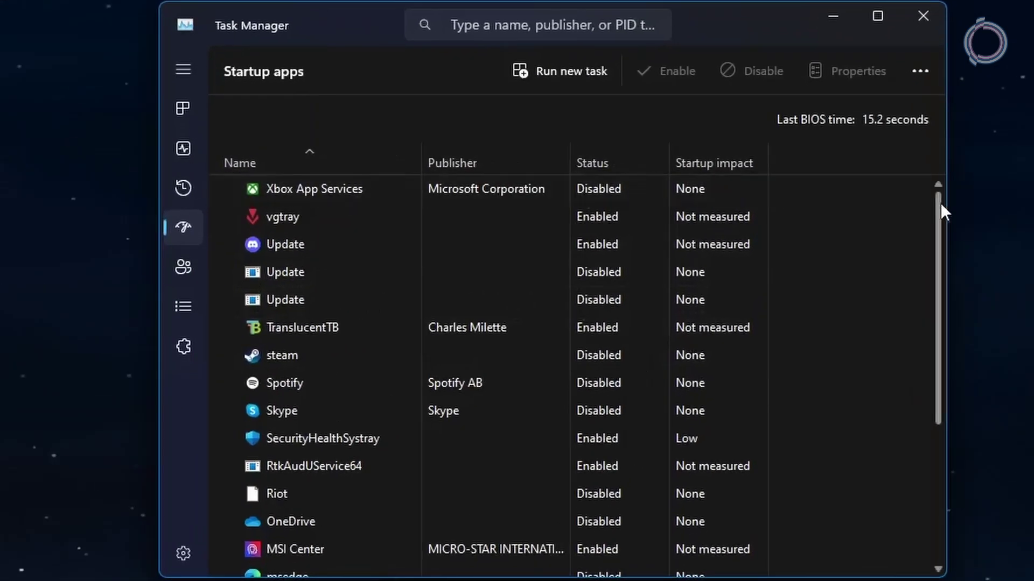
drag(940, 202, 939, 230)
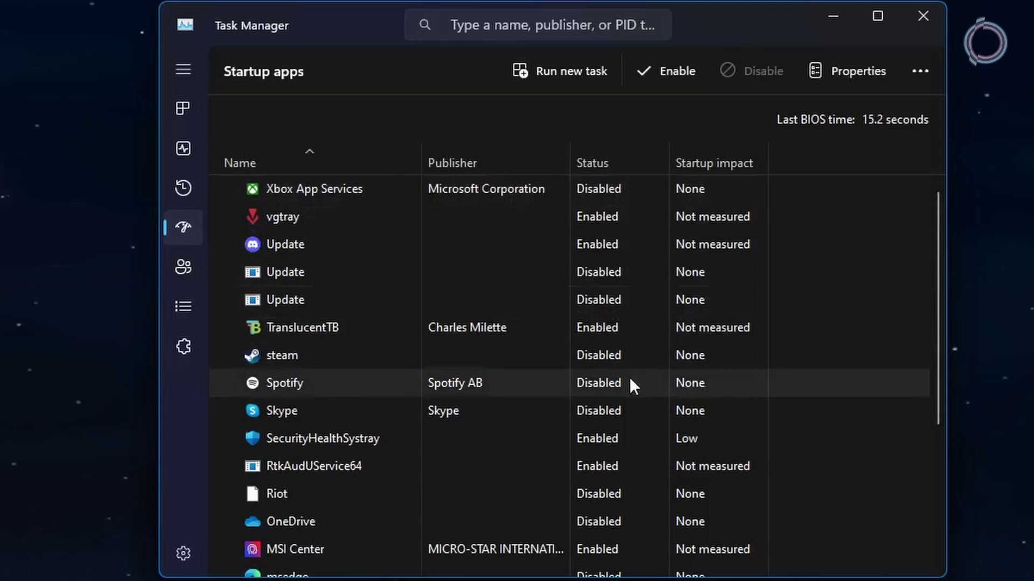
Toggle the steam startup entry to Enabled and then to Disabled
click(660, 419)
click(610, 359)
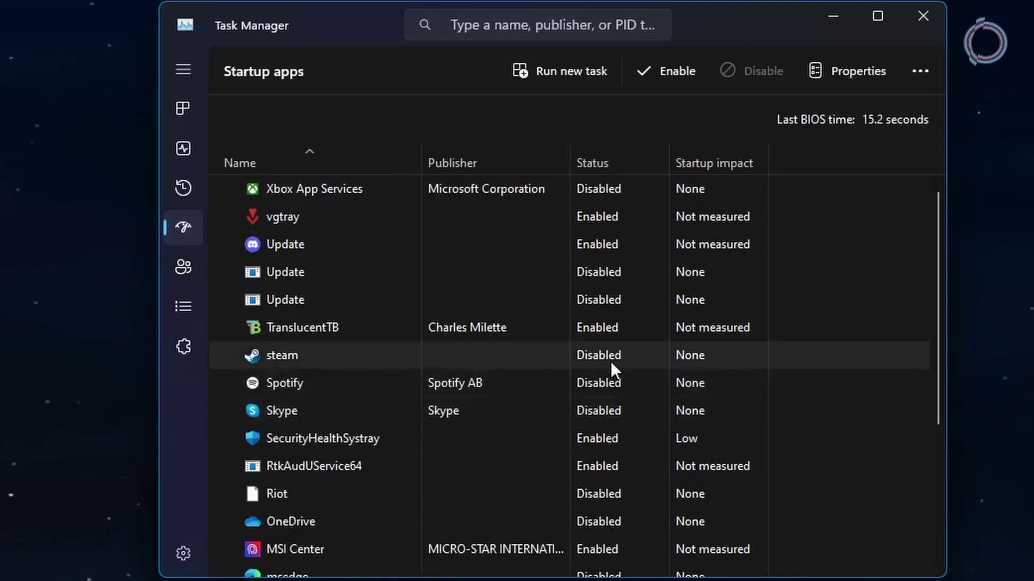
click(666, 71)
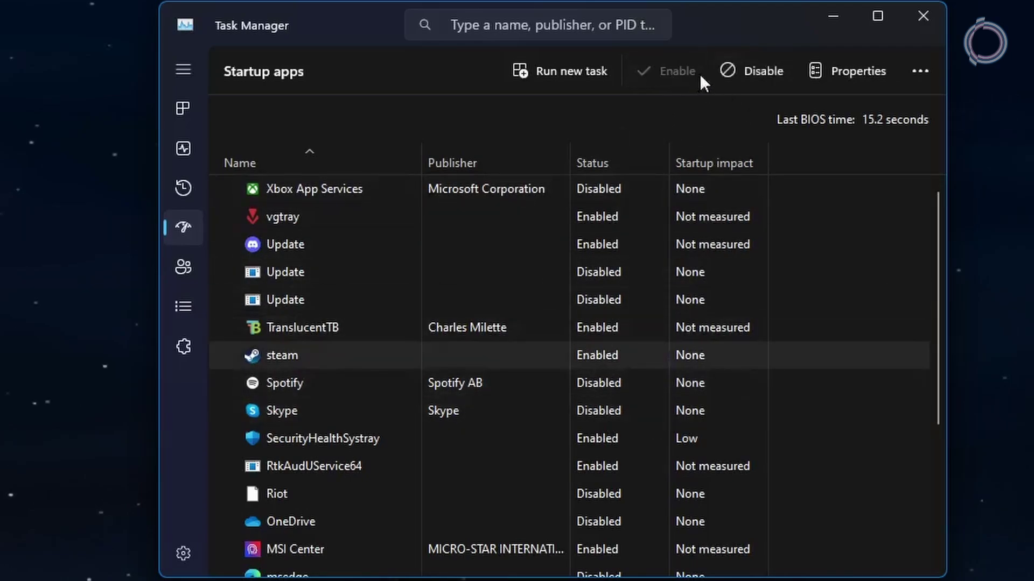
click(731, 72)
drag(873, 207, 852, 112)
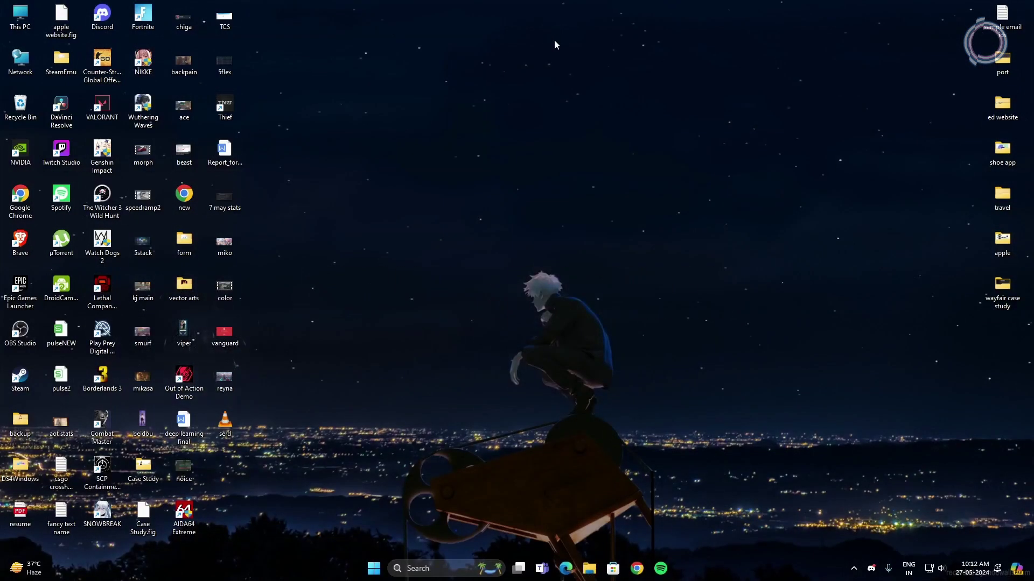
Reach the Graphics page of Display settings in a maximized Settings window
right_click(554, 39)
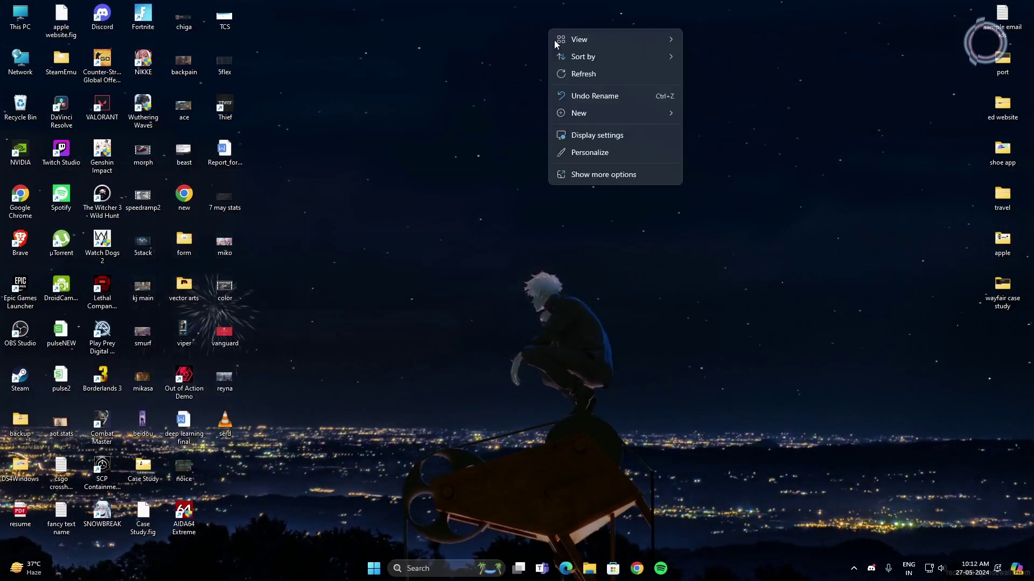
click(595, 138)
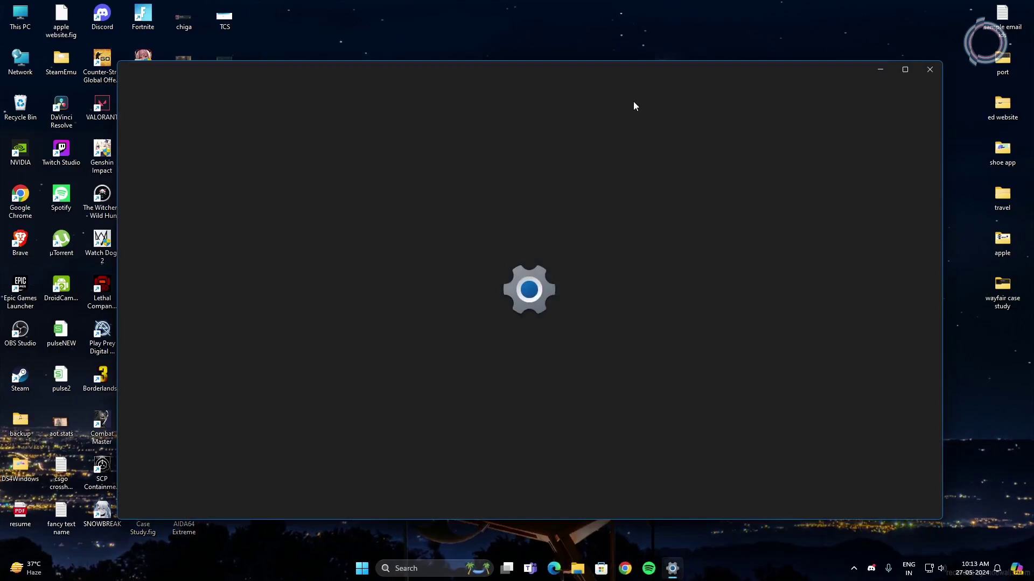
double_click(627, 74)
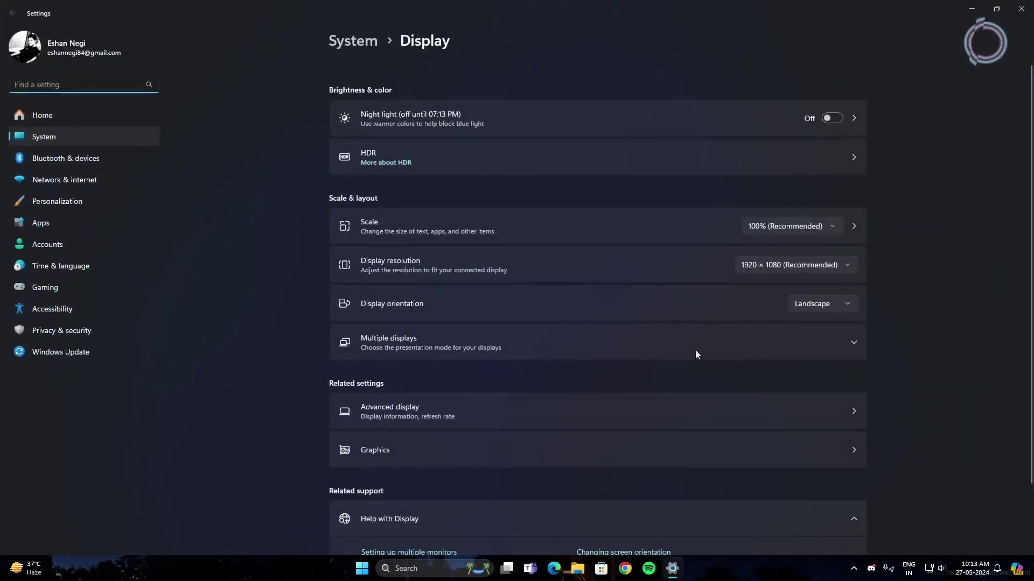
click(827, 443)
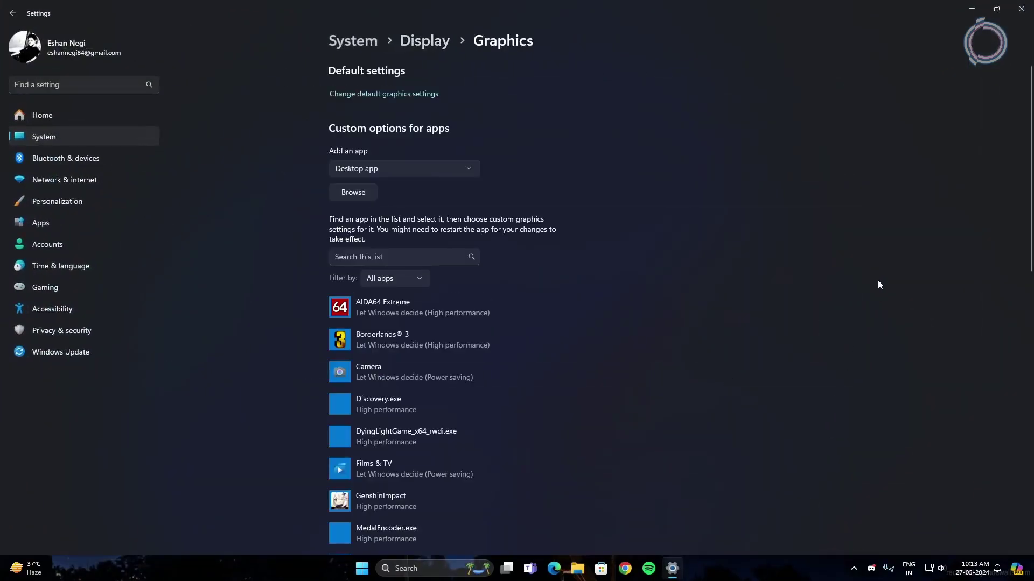
Add E:\Wuthering Waves\Wuthering Waves Game\Wuthering Waves.exe to the graphics list and open its Options
click(354, 192)
double_click(416, 102)
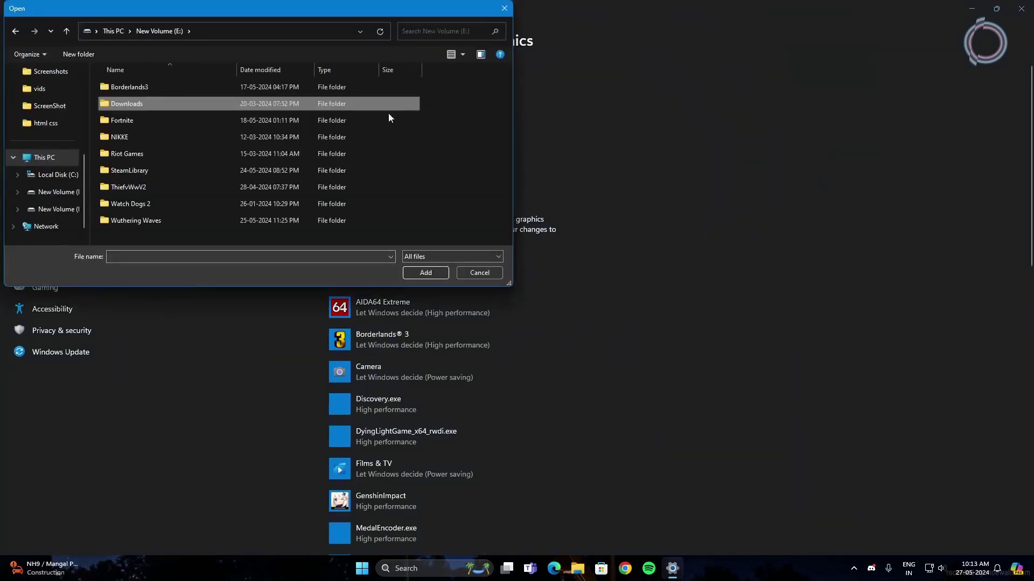
double_click(159, 218)
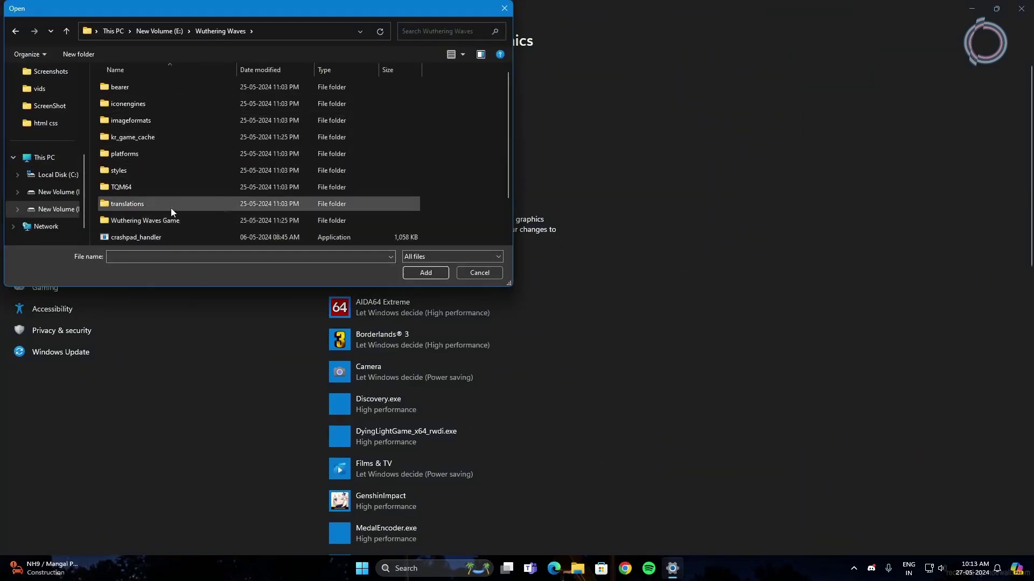
scroll(132, 227, down, 1)
click(129, 224)
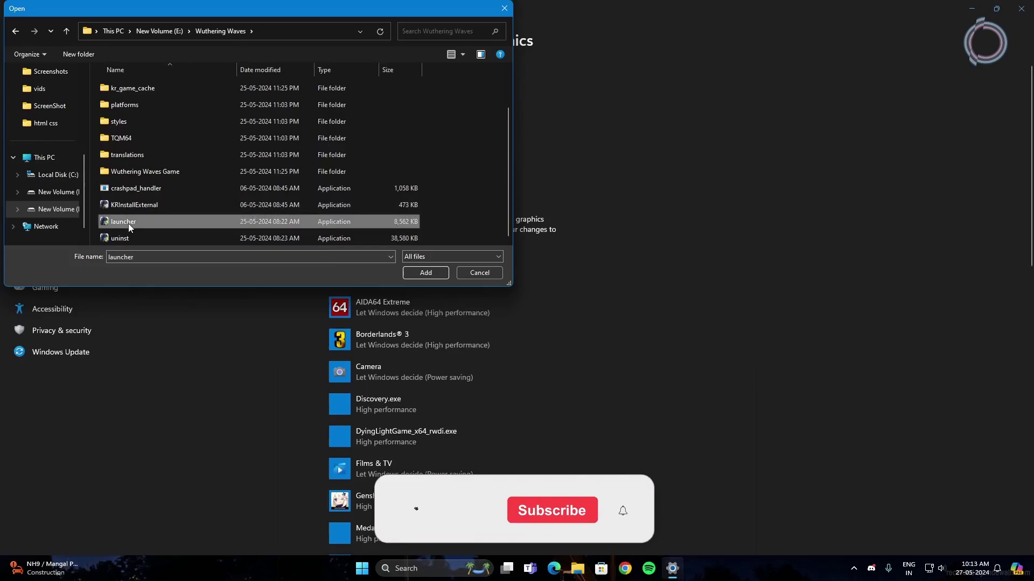
double_click(150, 169)
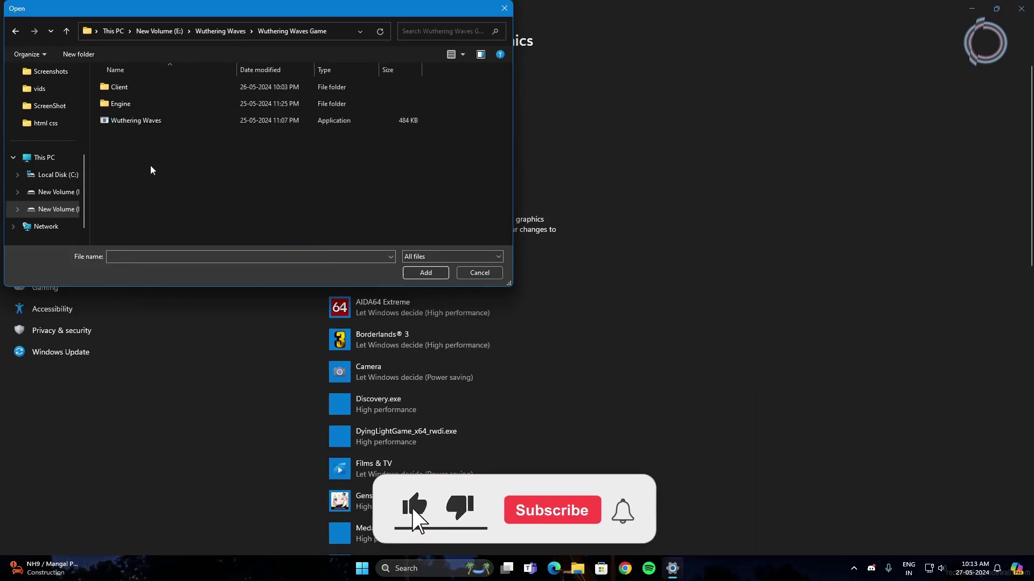
click(139, 122)
click(425, 272)
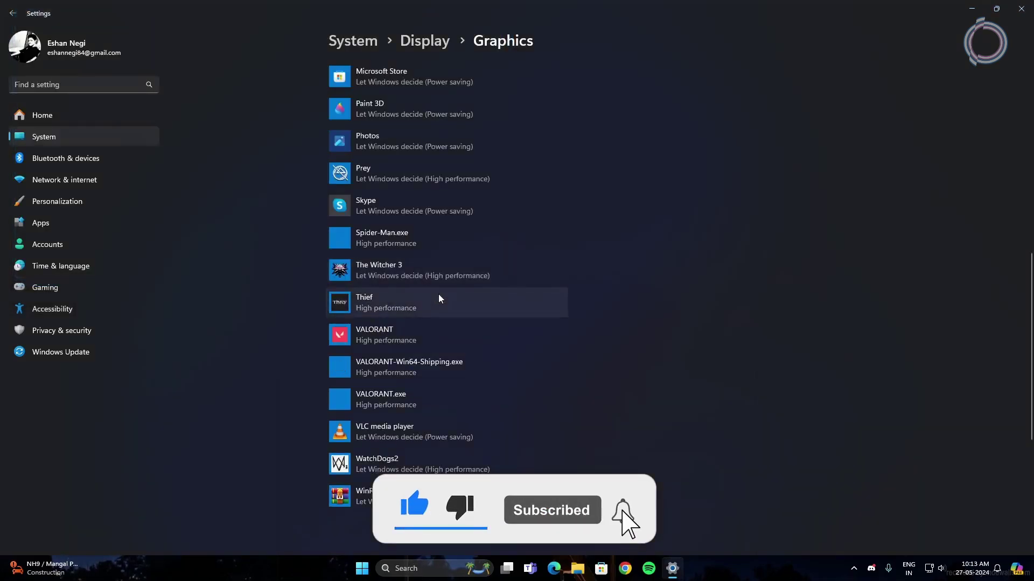
scroll(484, 324, down, 4)
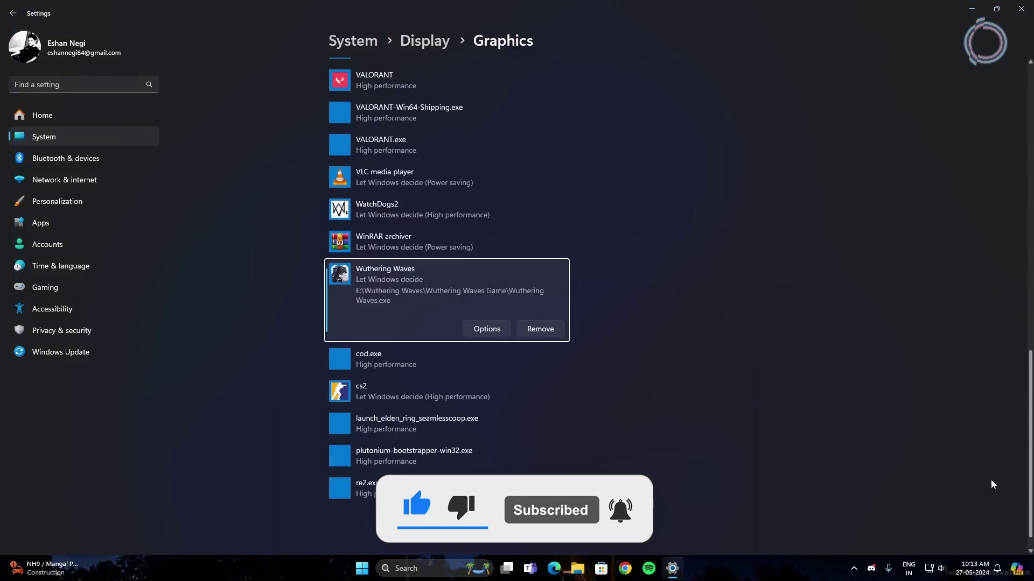
click(486, 328)
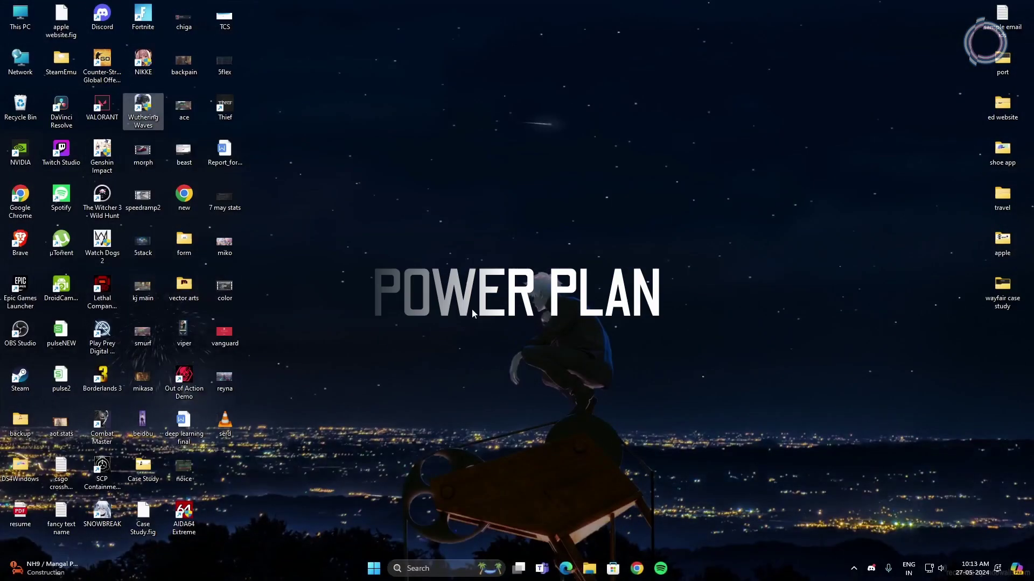
Search 'power opt' and switch the active power plan to Ultimate Performance
key(super)
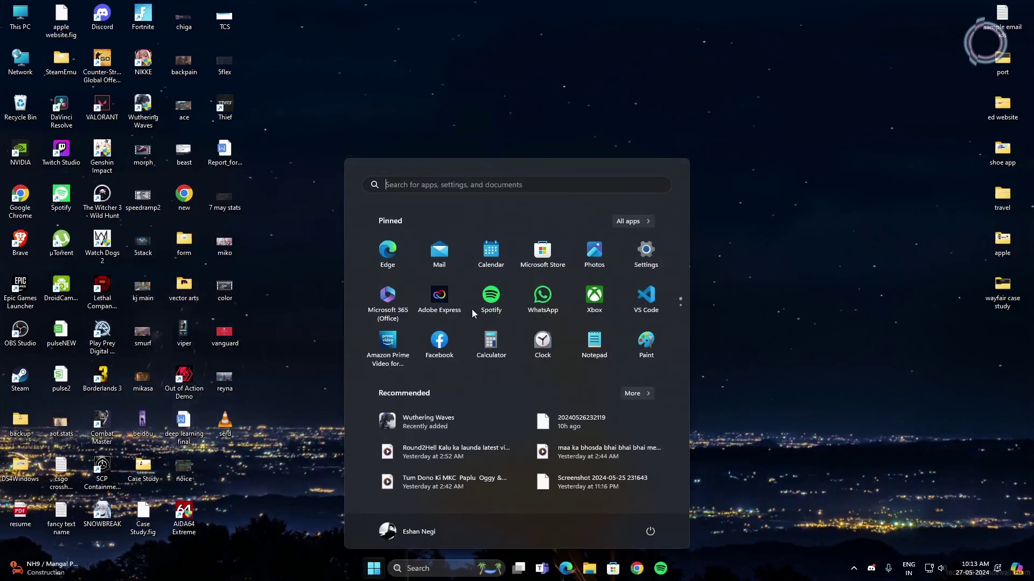
text(power)
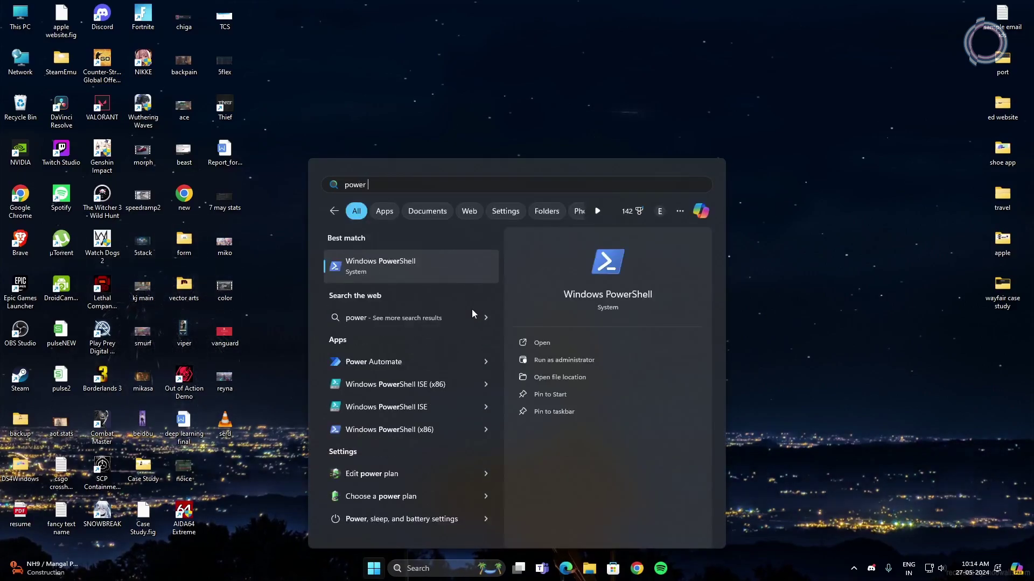
text( opt)
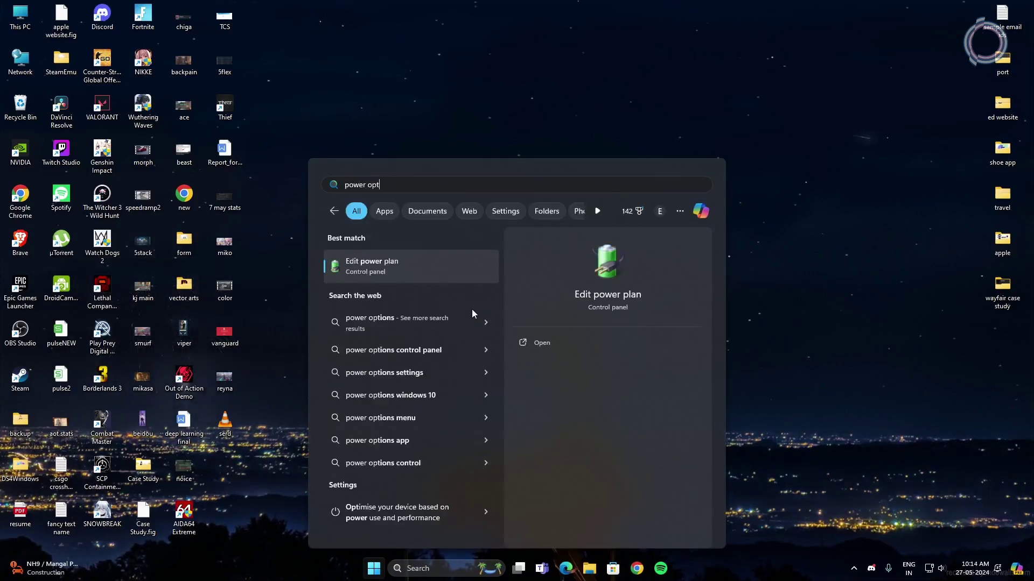
click(393, 272)
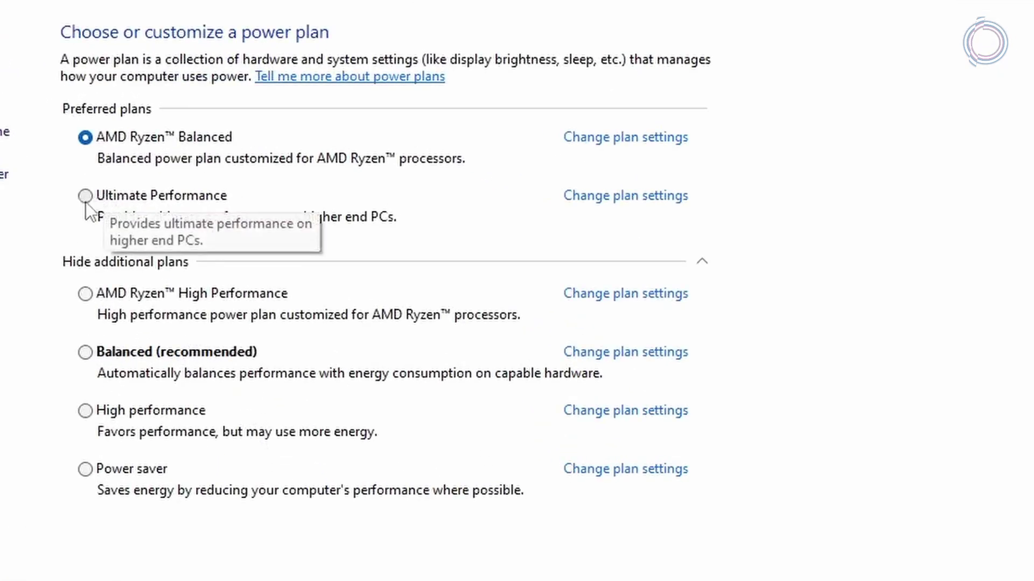
click(85, 202)
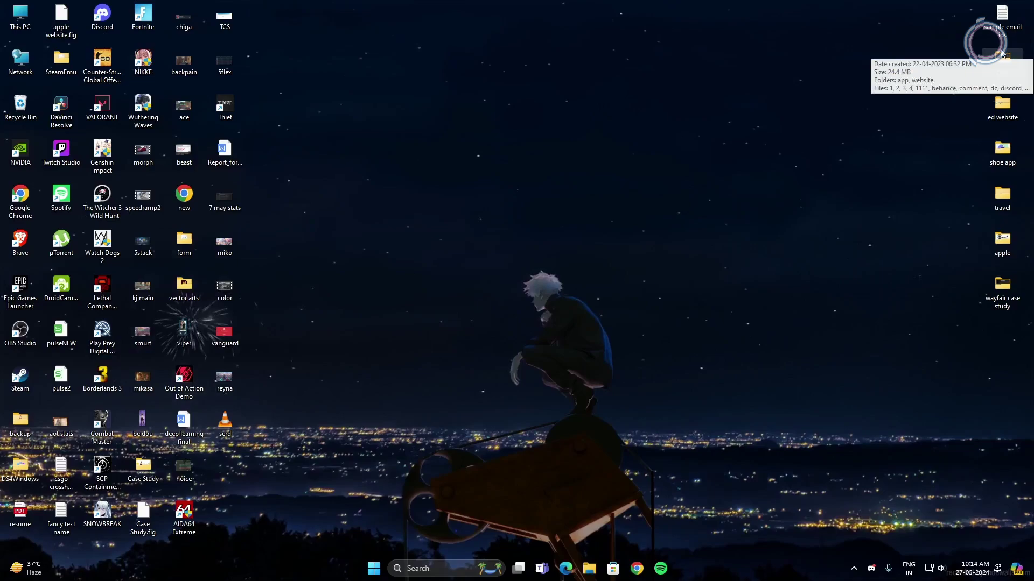
Open Device Manager via Win+X and disable the High precision event timer under System devices
key(super+x)
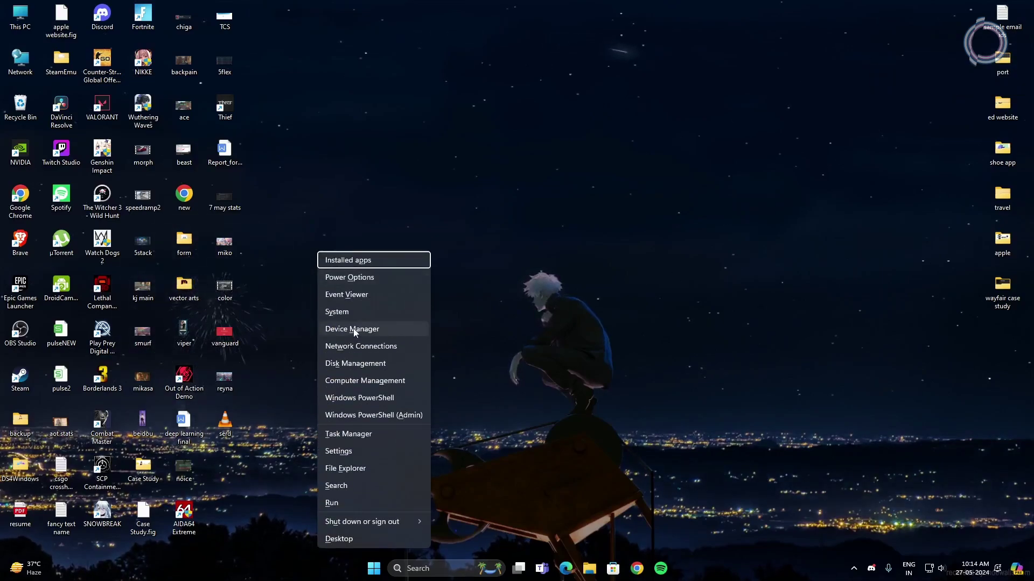
click(377, 330)
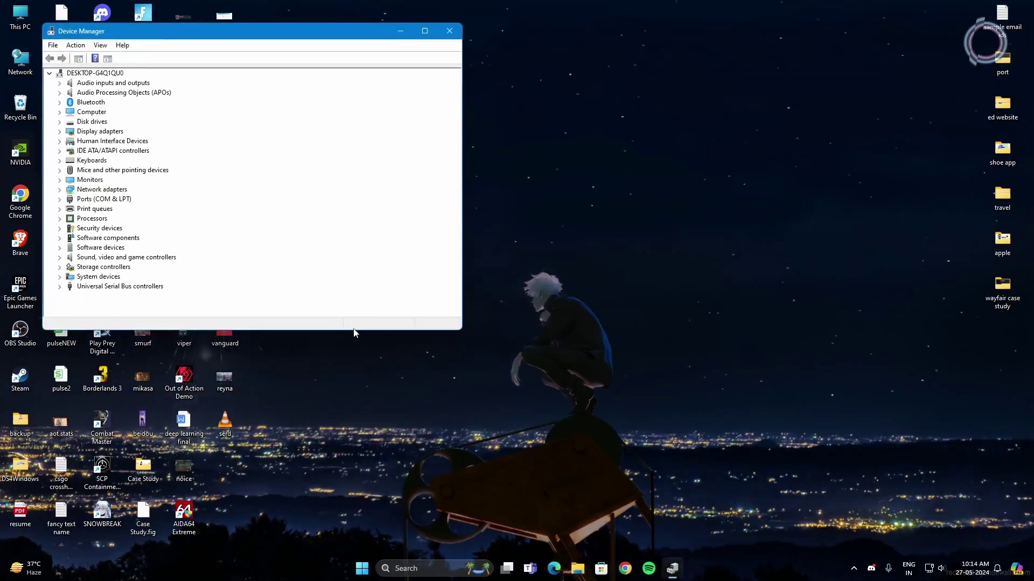
click(59, 277)
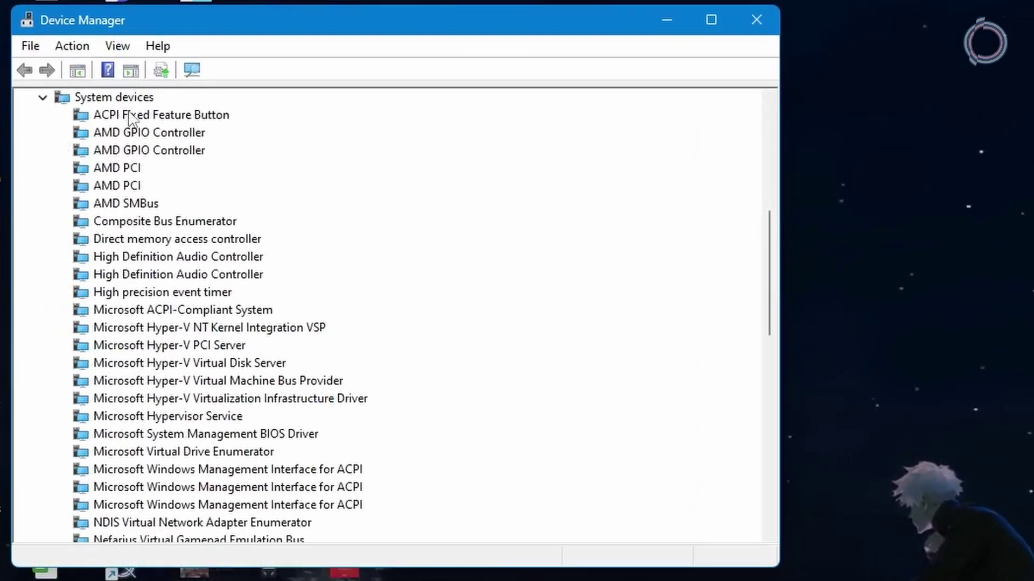
click(171, 294)
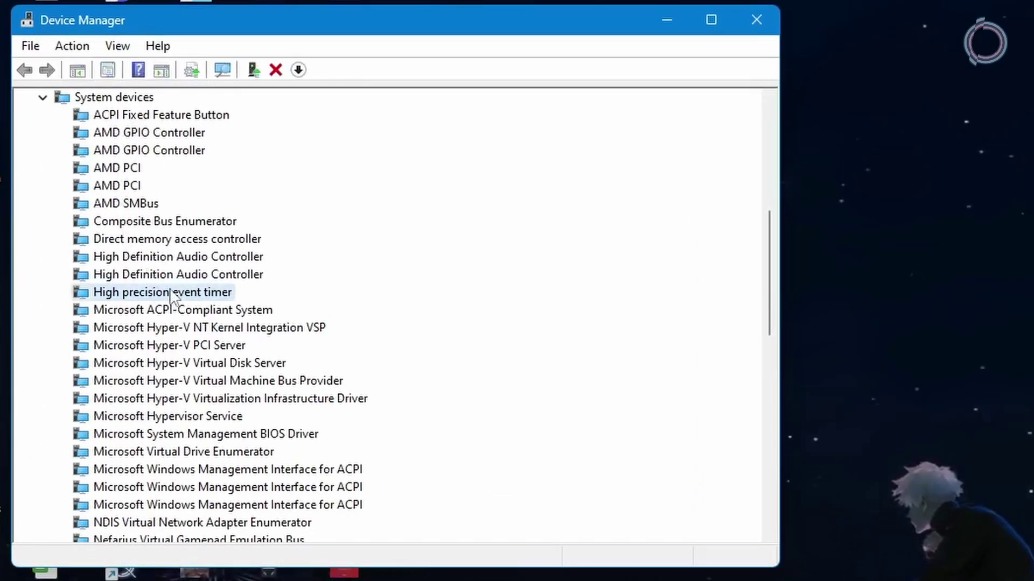
right_click(171, 295)
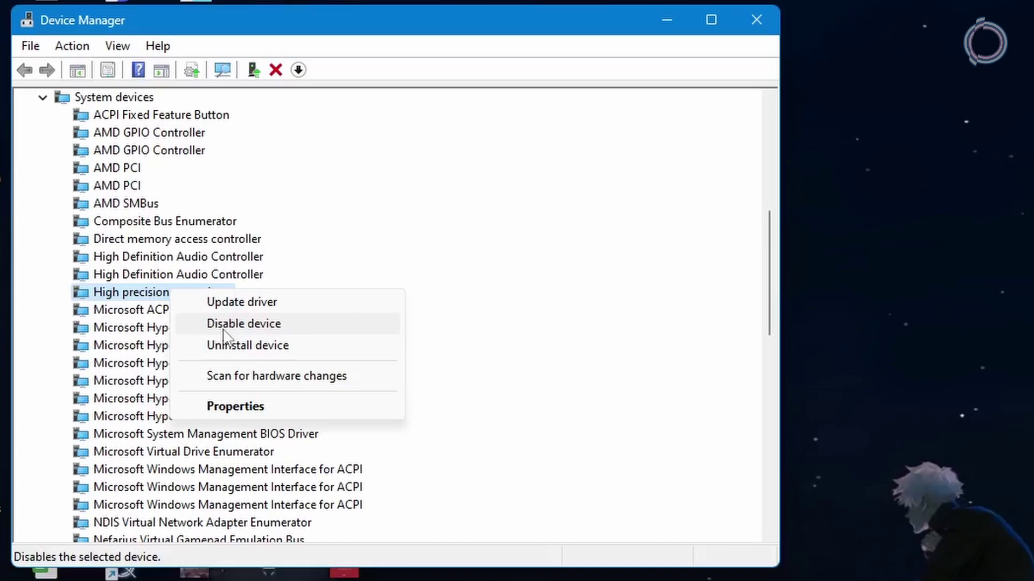
click(222, 326)
click(943, 508)
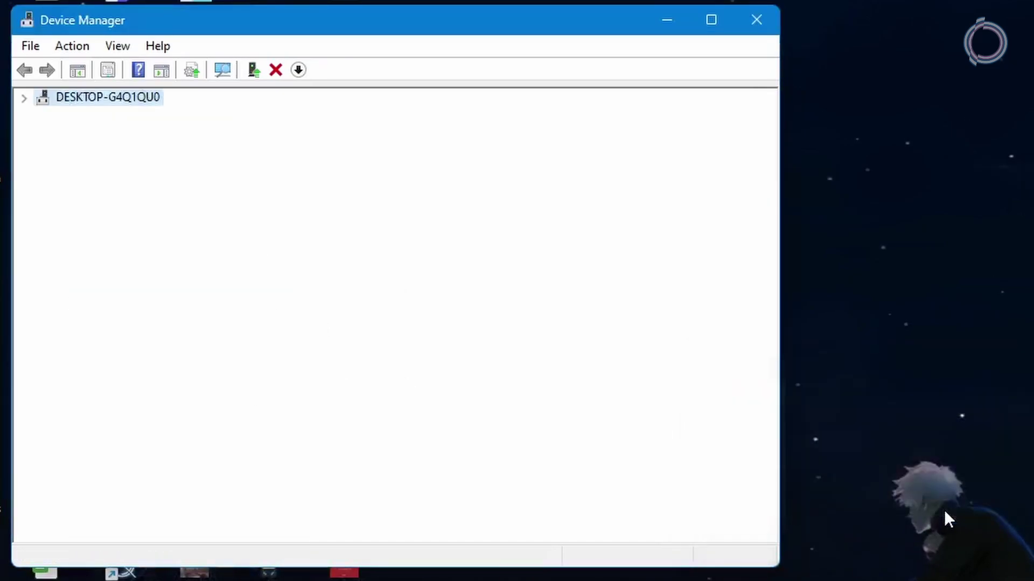
Verify the High precision event timer shows as disabled, then collapse System devices
click(45, 471)
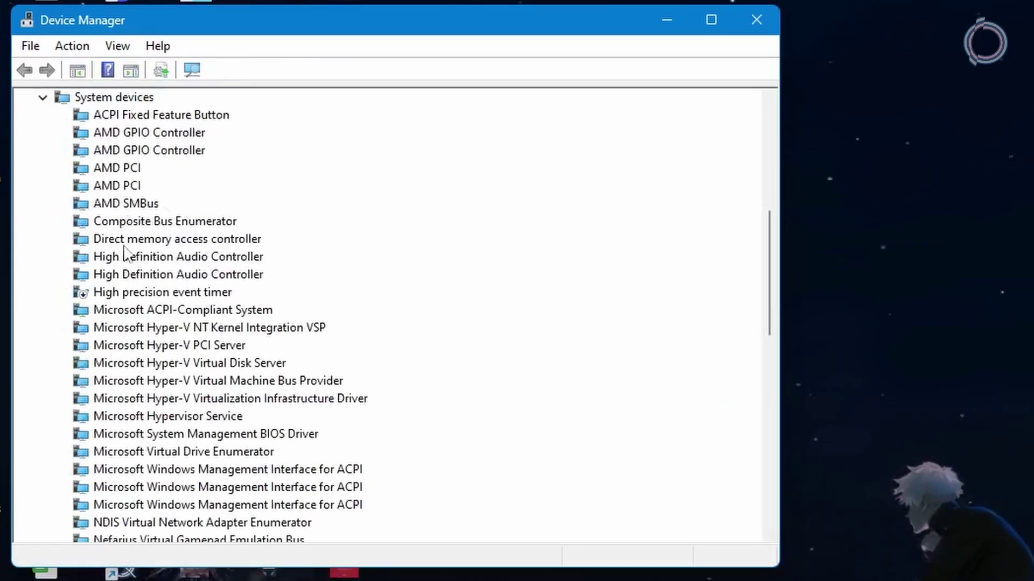
click(114, 295)
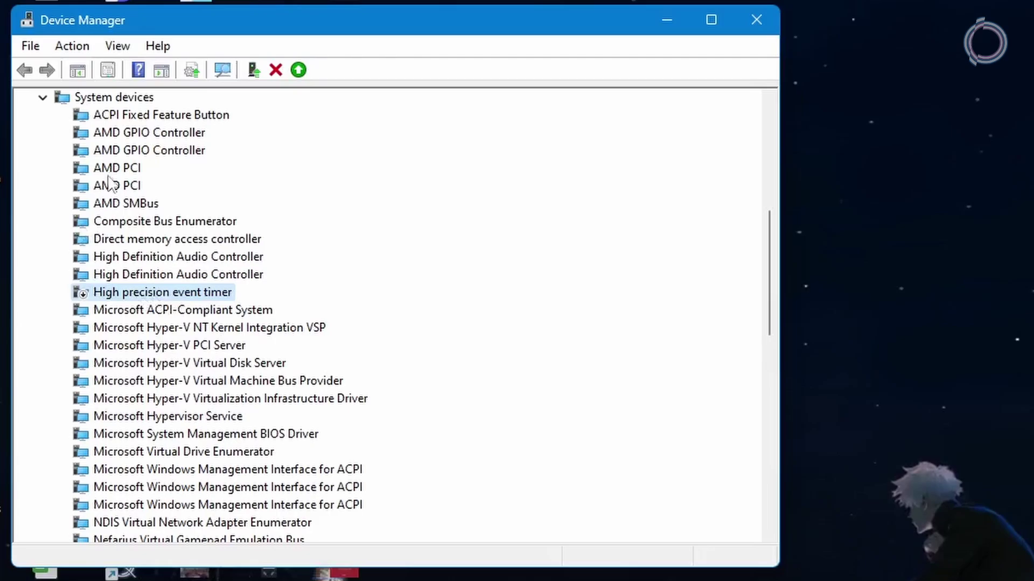
click(42, 98)
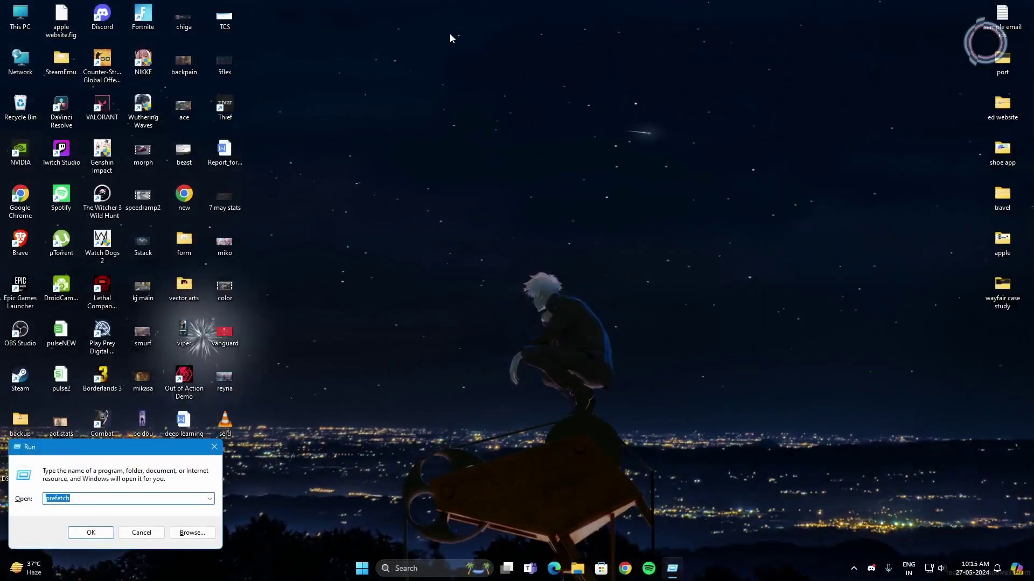
Permanently delete the 578 items in %temp%, skipping in-use and system files
text(%temp%)
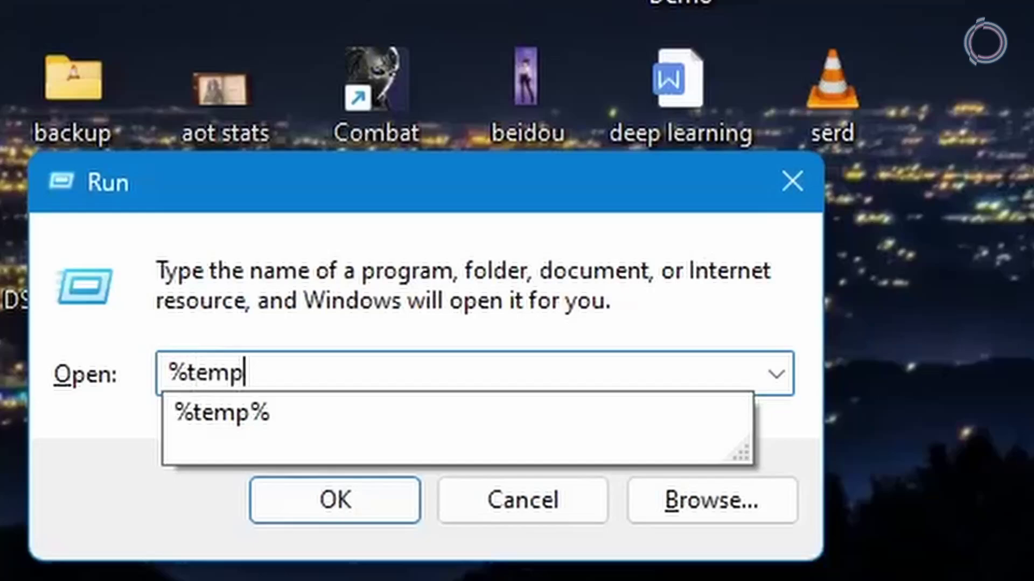
key(Return)
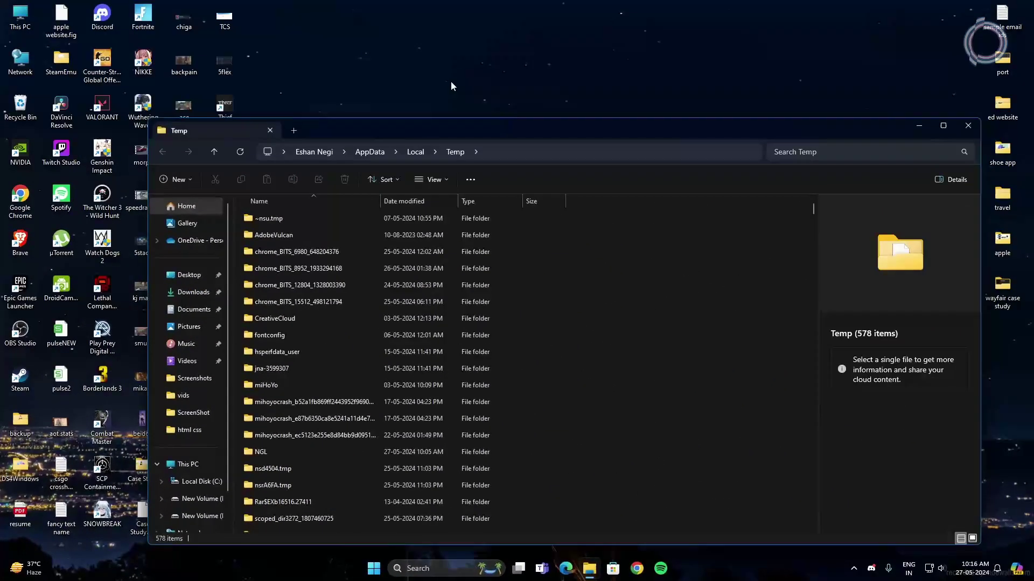
double_click(446, 104)
click(346, 196)
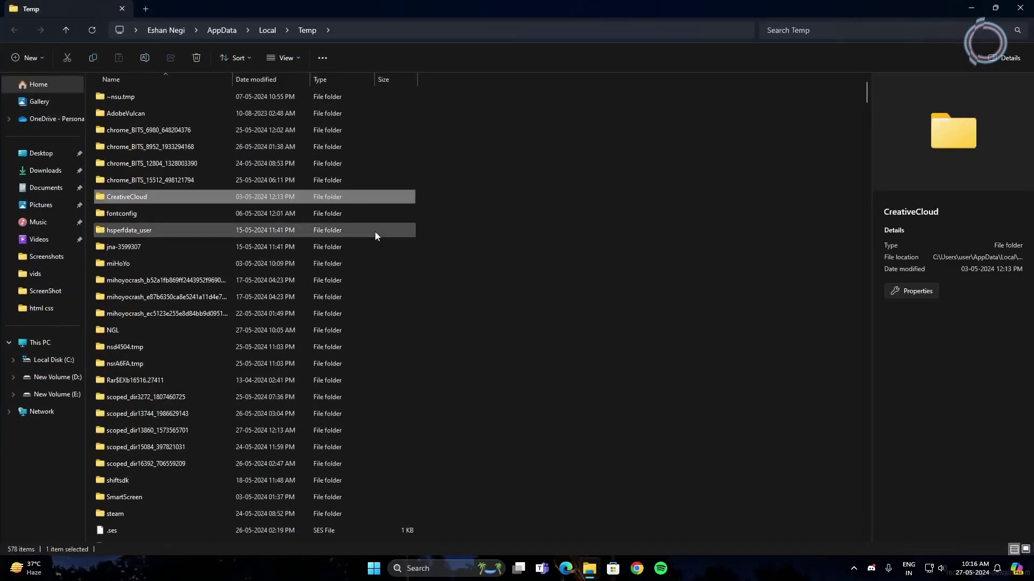
key(ctrl+a)
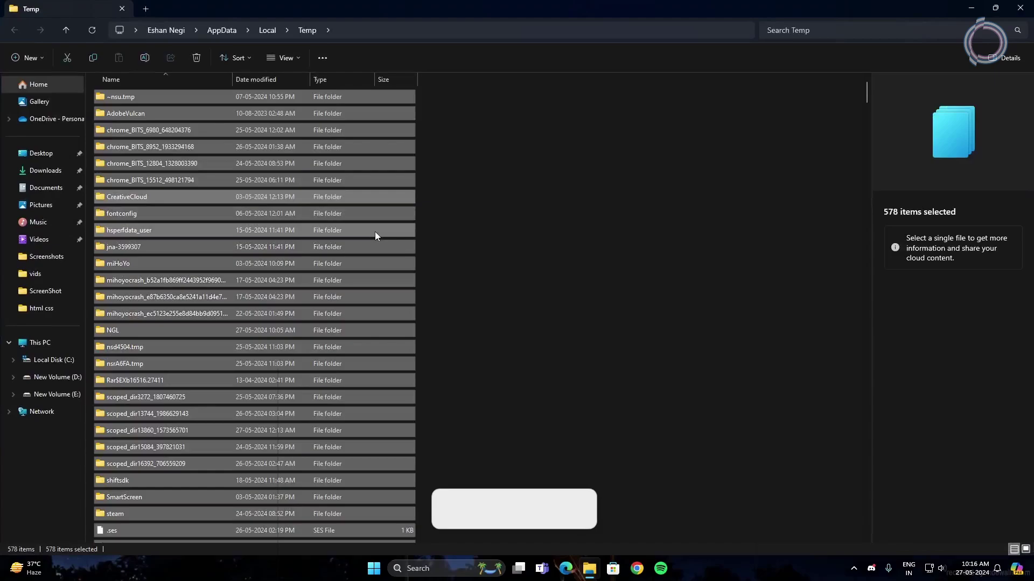
key(shift+Delete)
key(Return)
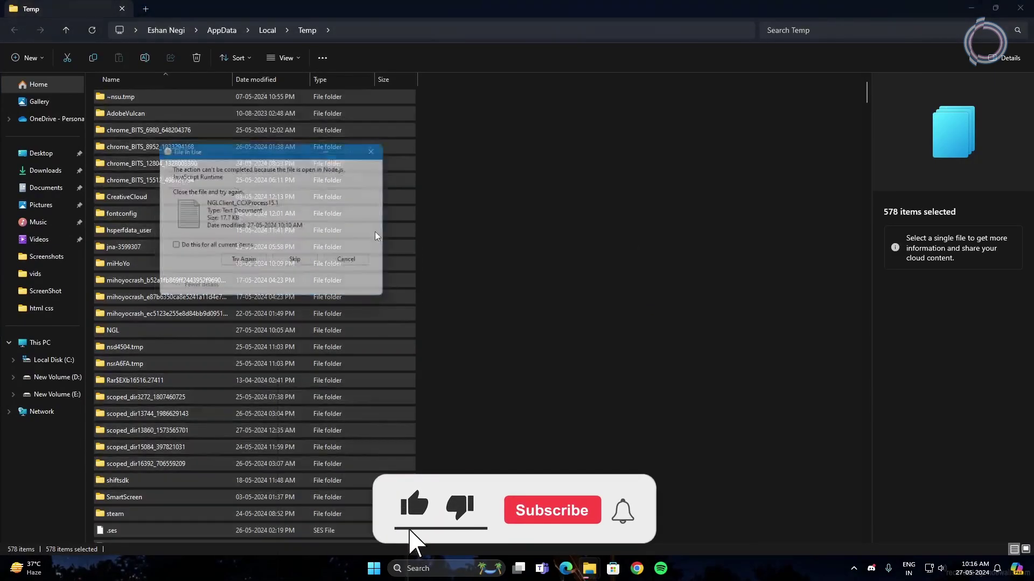
click(224, 255)
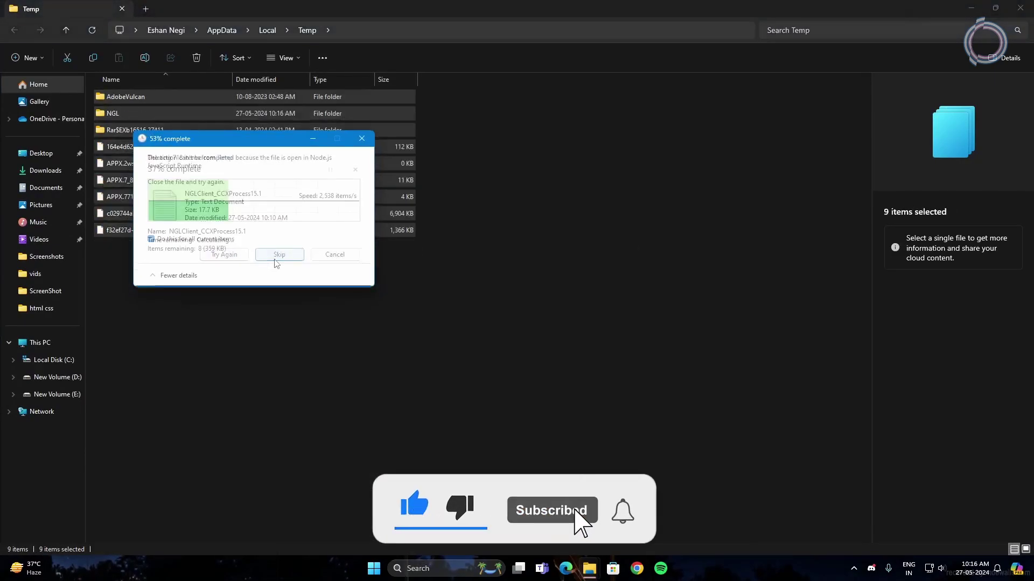
click(219, 241)
click(292, 262)
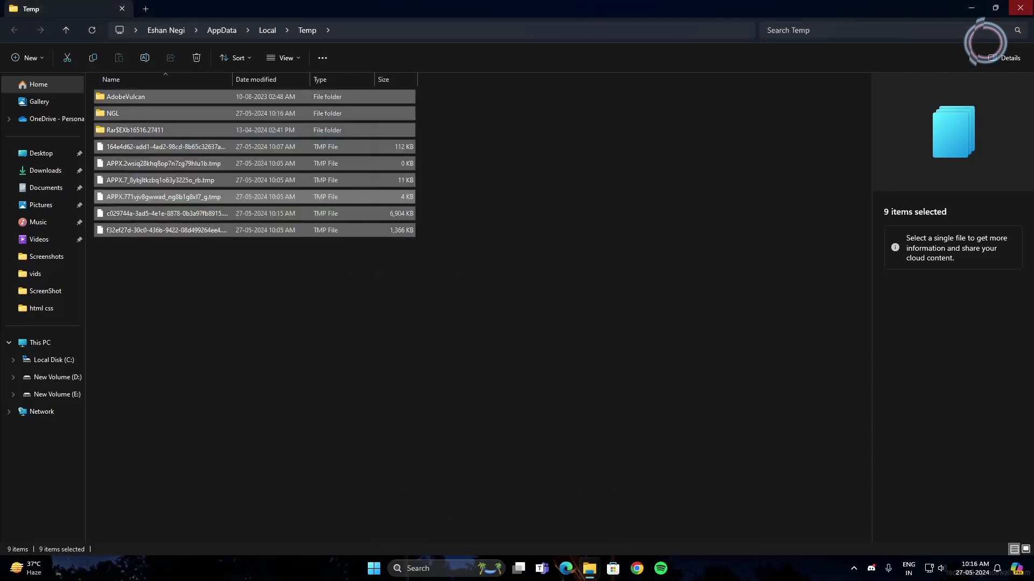
key(super+d)
Open the Prefetch folder with Win+R and delete all 395 files
key(super+r)
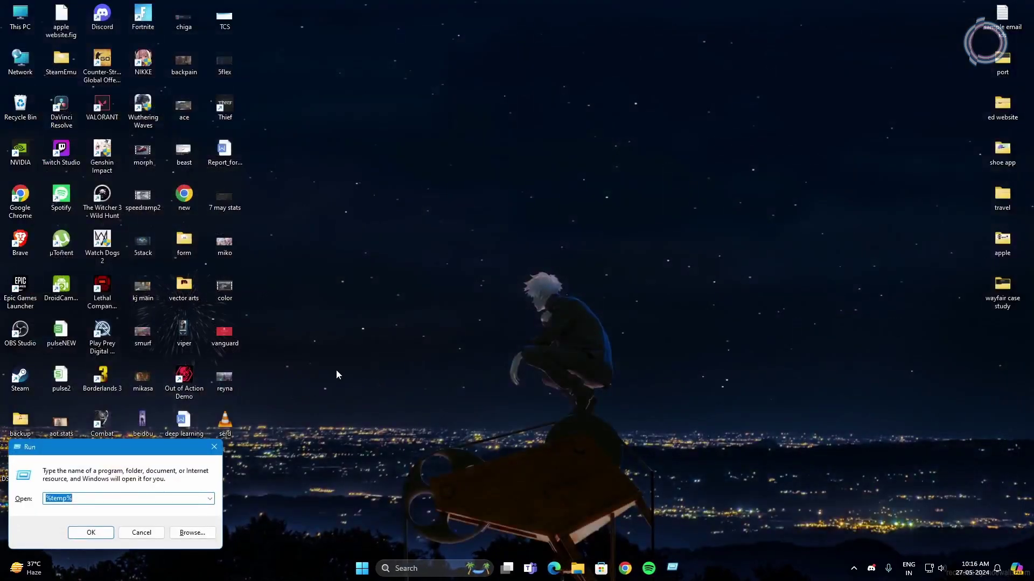
text(prefetch)
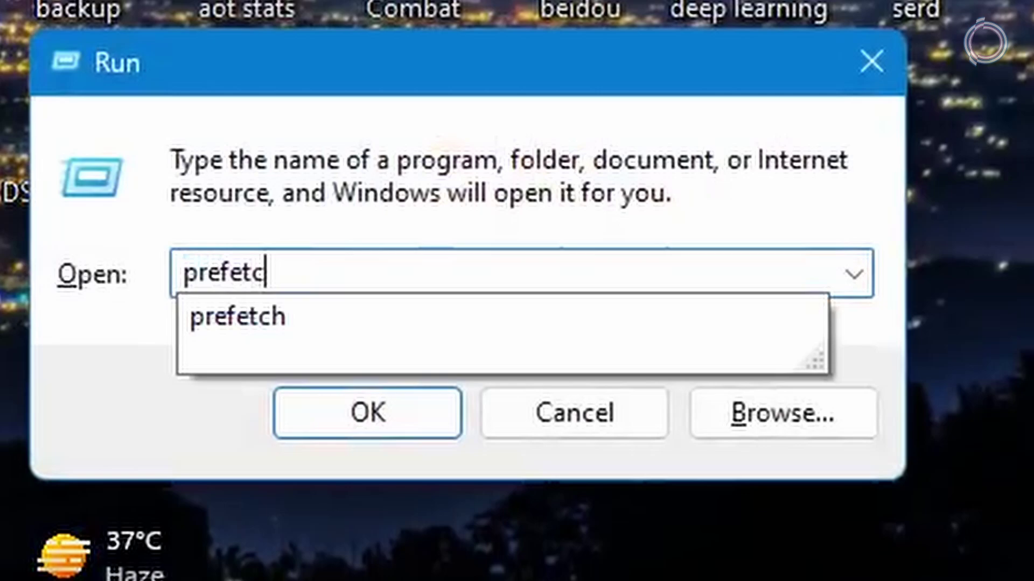
key(Return)
click(528, 298)
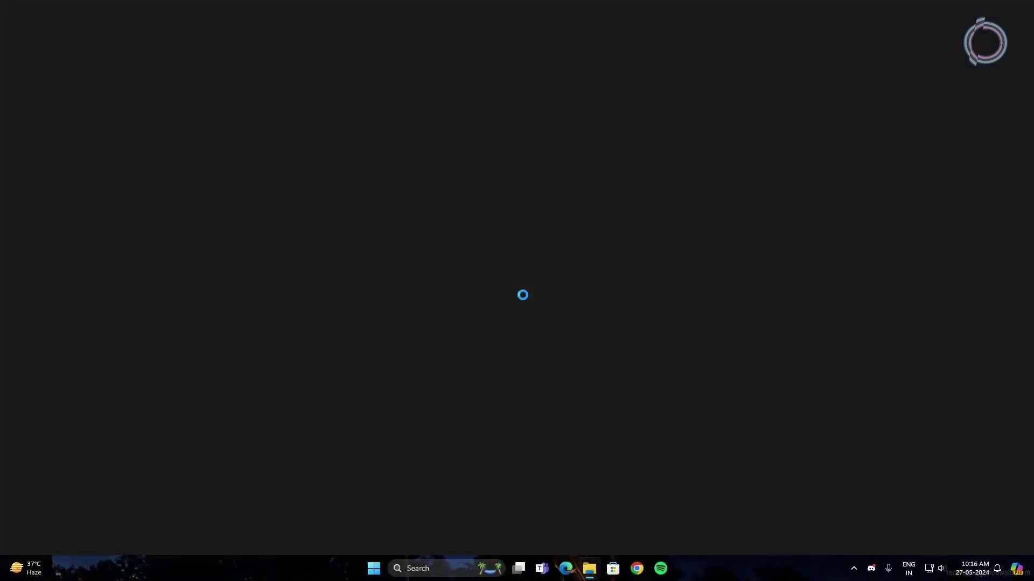
key(ctrl+a)
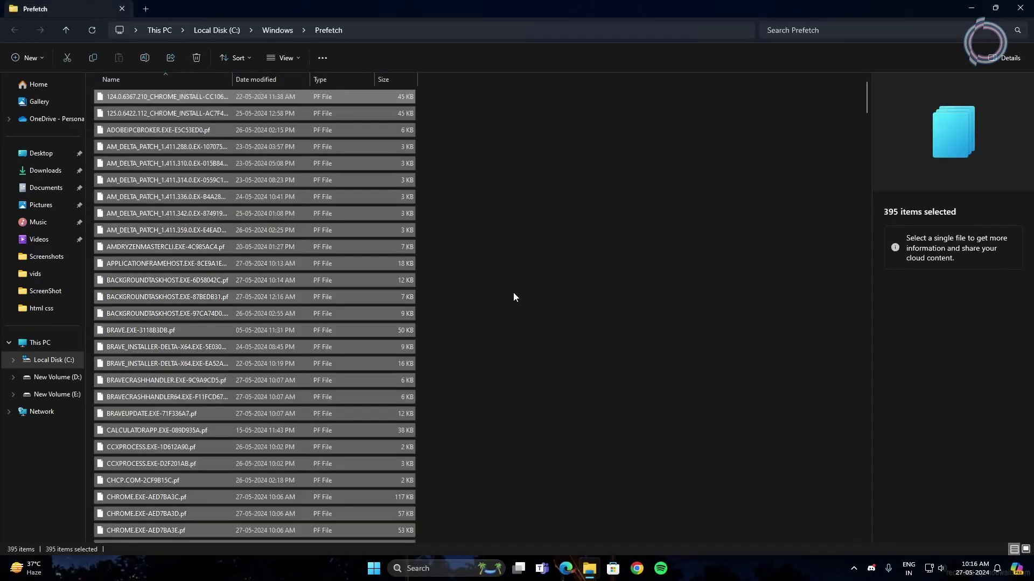
key(Delete)
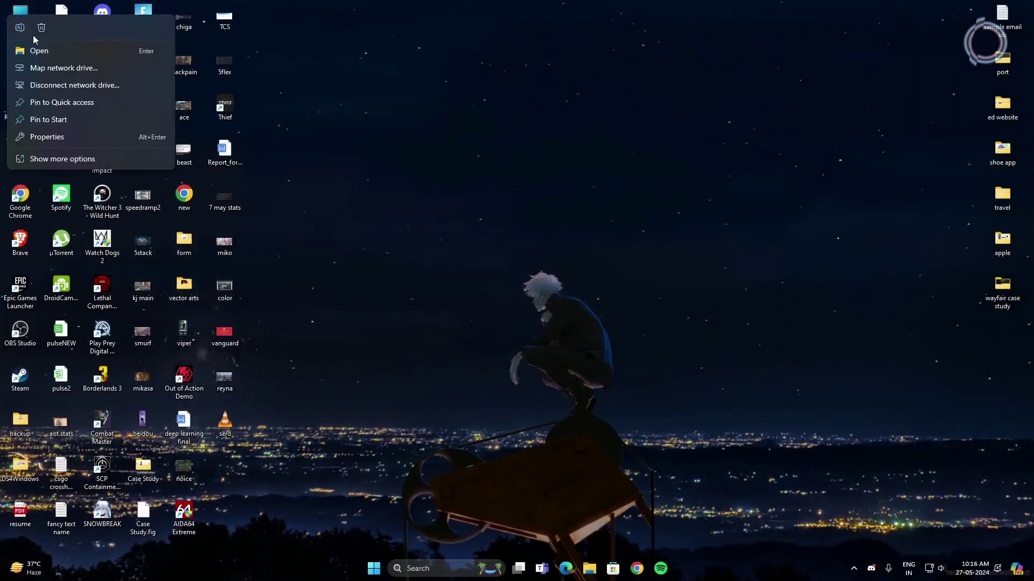
Set Performance Options visual effects to Adjust for best performance and apply it
click(36, 137)
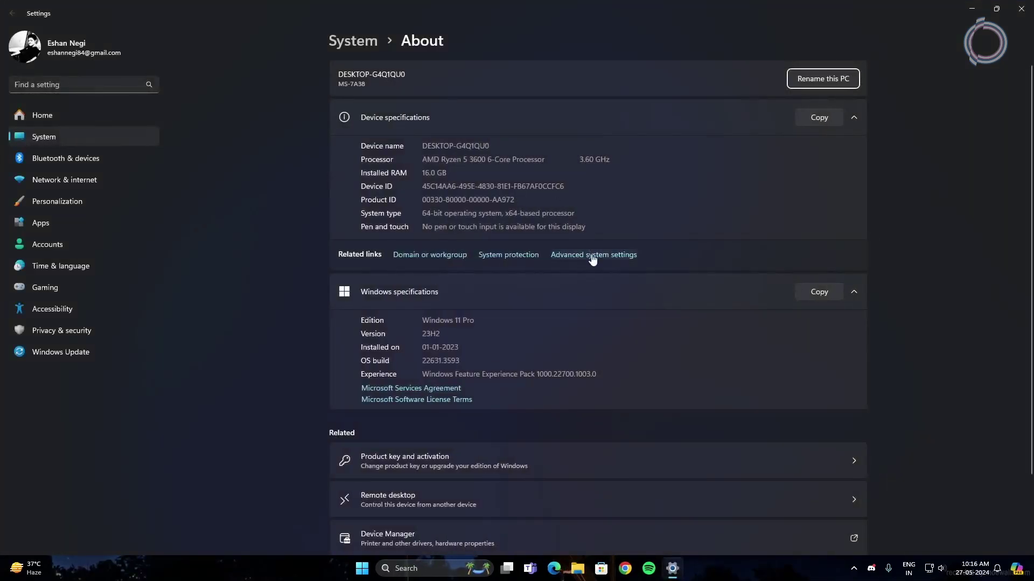
click(592, 259)
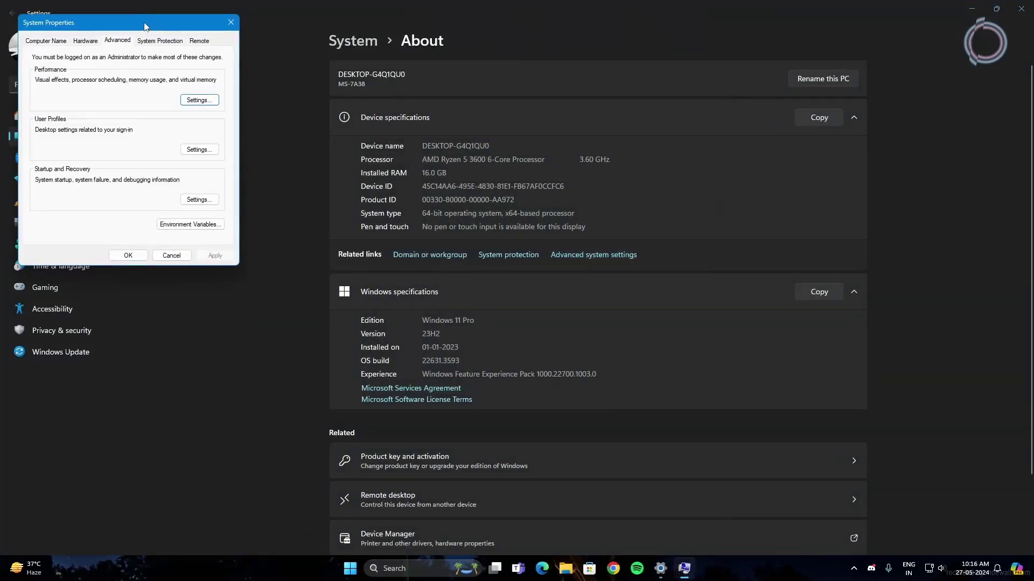
drag(145, 26, 549, 183)
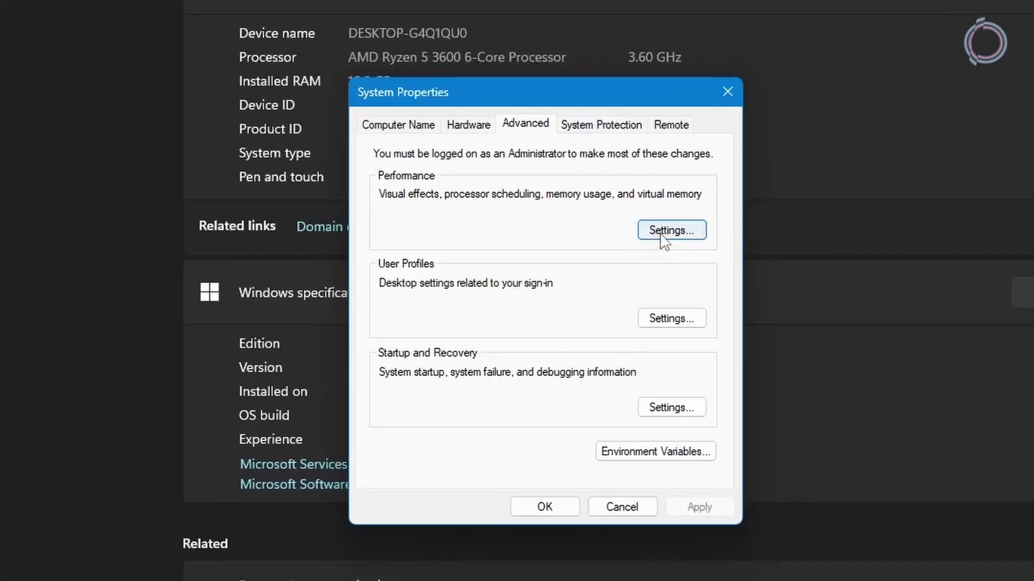
click(603, 257)
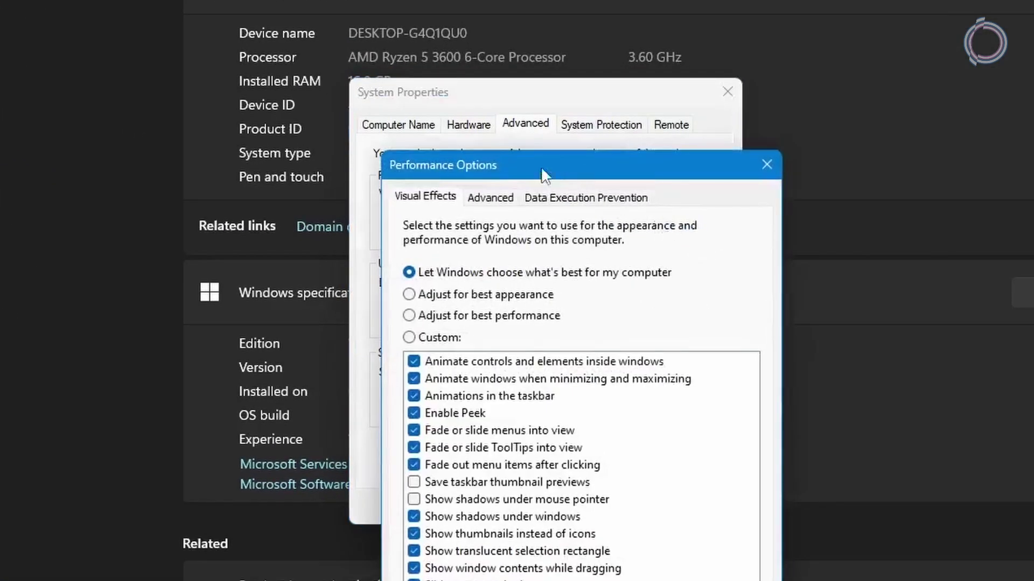
drag(541, 166, 555, 44)
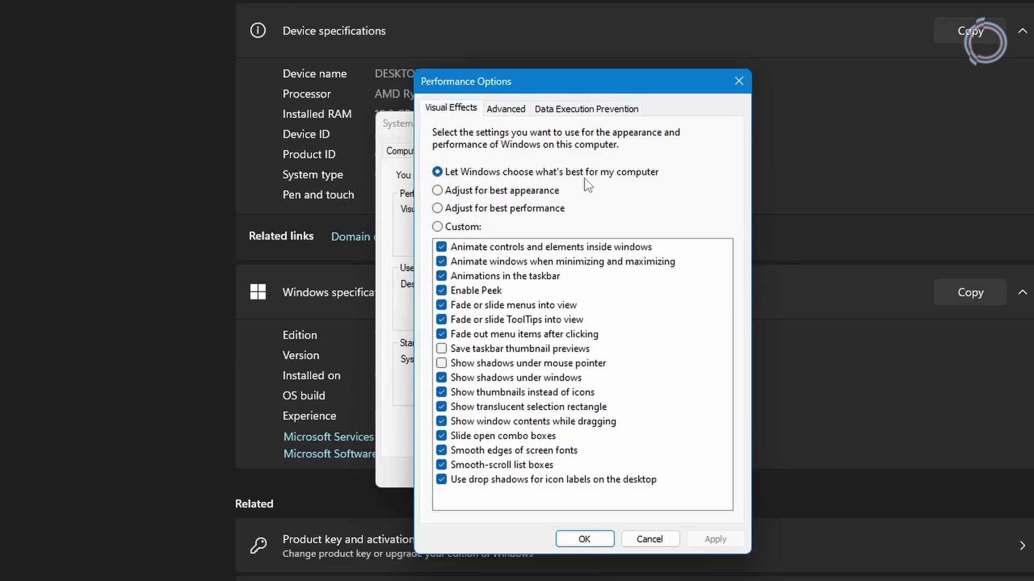
click(473, 211)
click(716, 545)
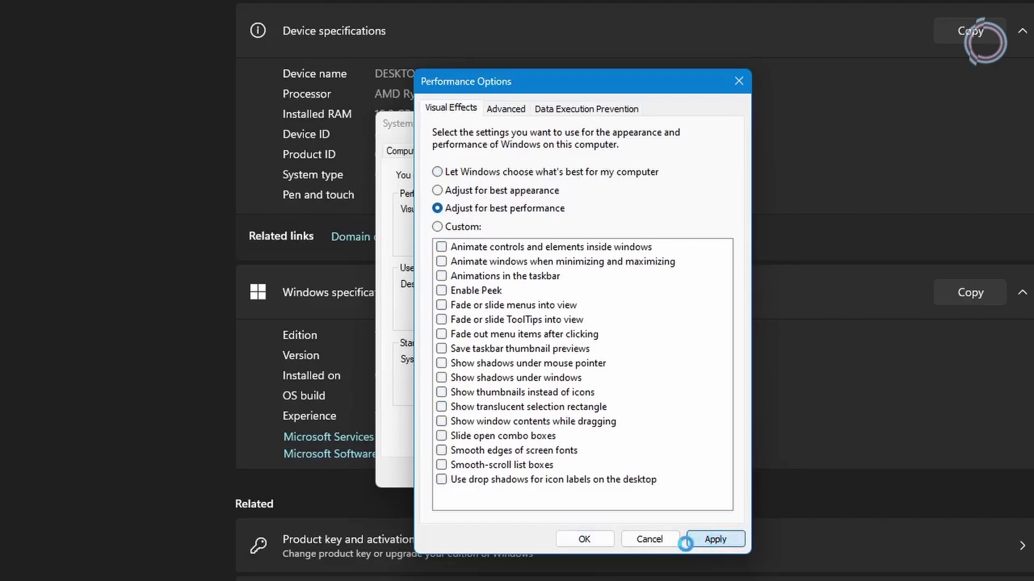
click(586, 541)
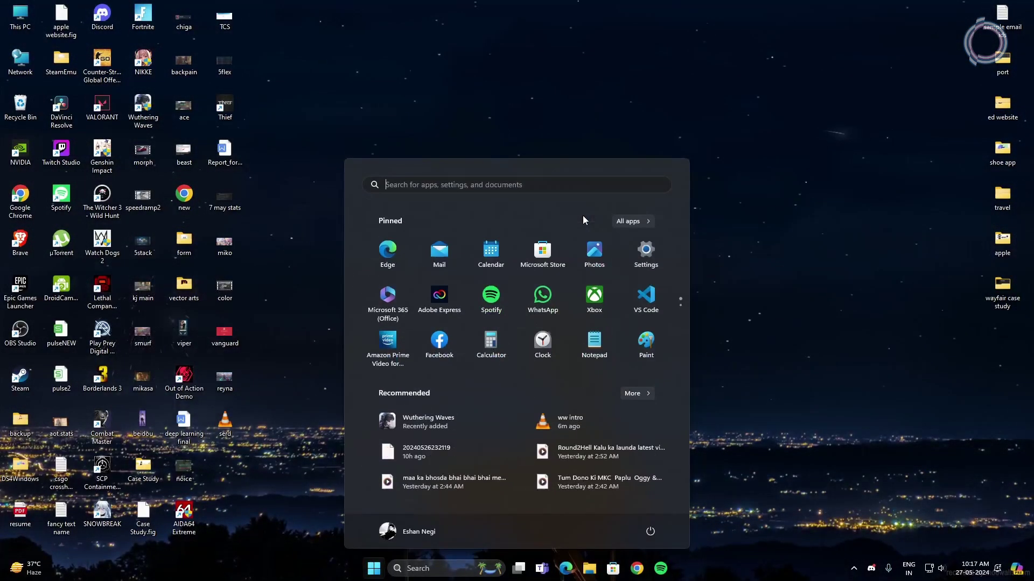
Open the Game Bar settings and toggle the controller option for opening Game Bar
text(game bar)
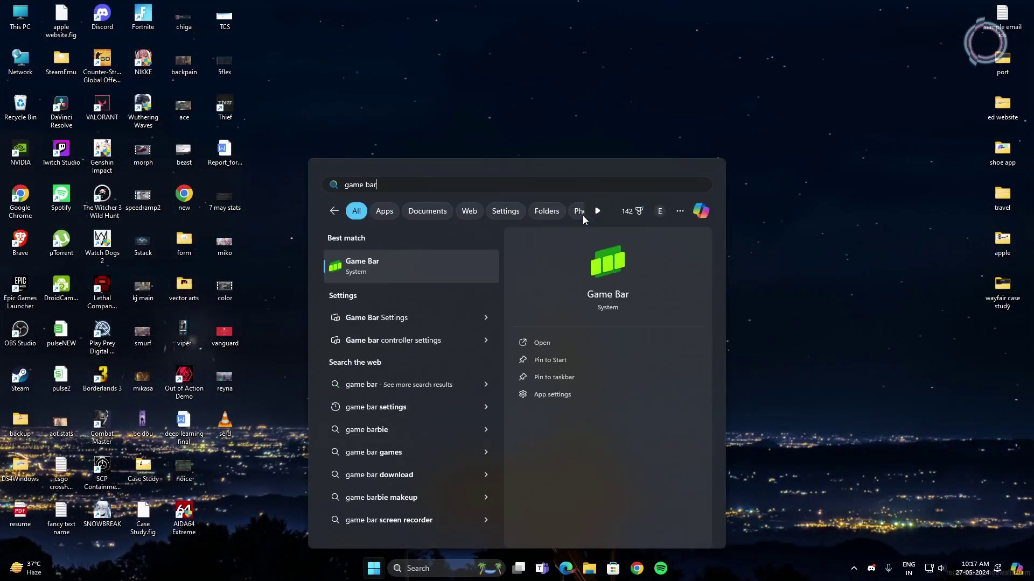
click(395, 323)
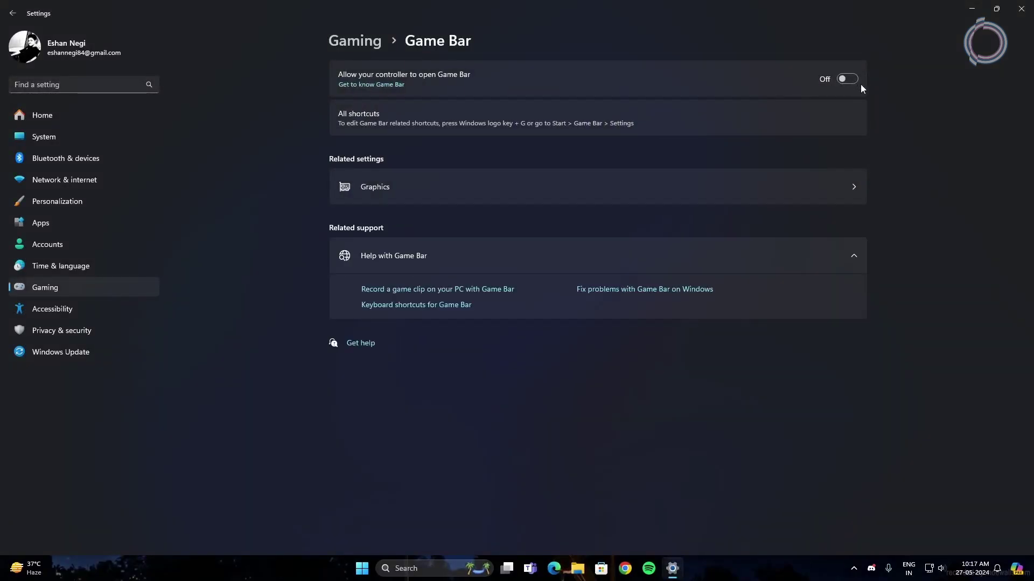
click(847, 79)
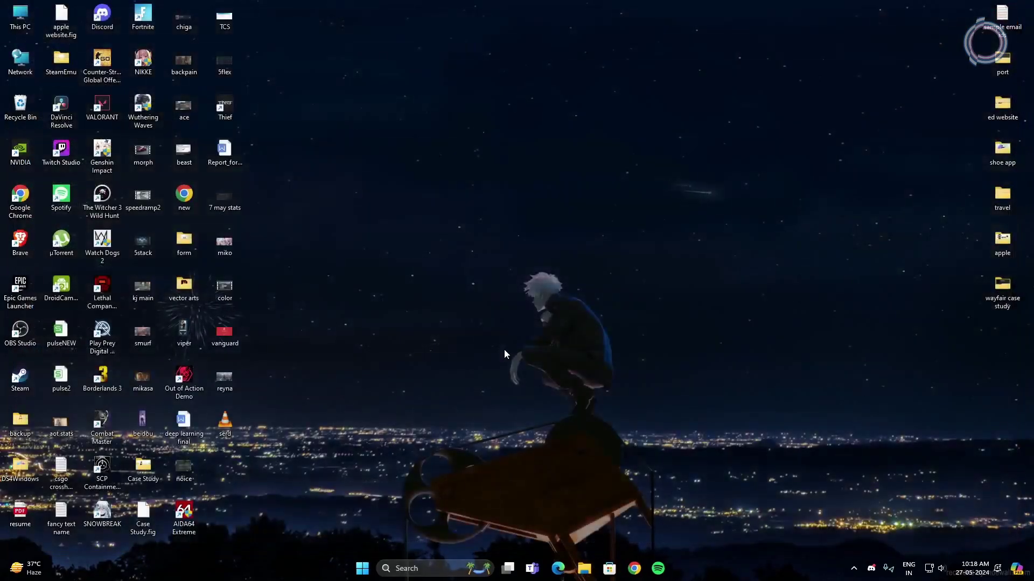
Search 'game mode', confirm Game Mode is Off, and close Settings with Alt+F4
key(super)
text(game mode)
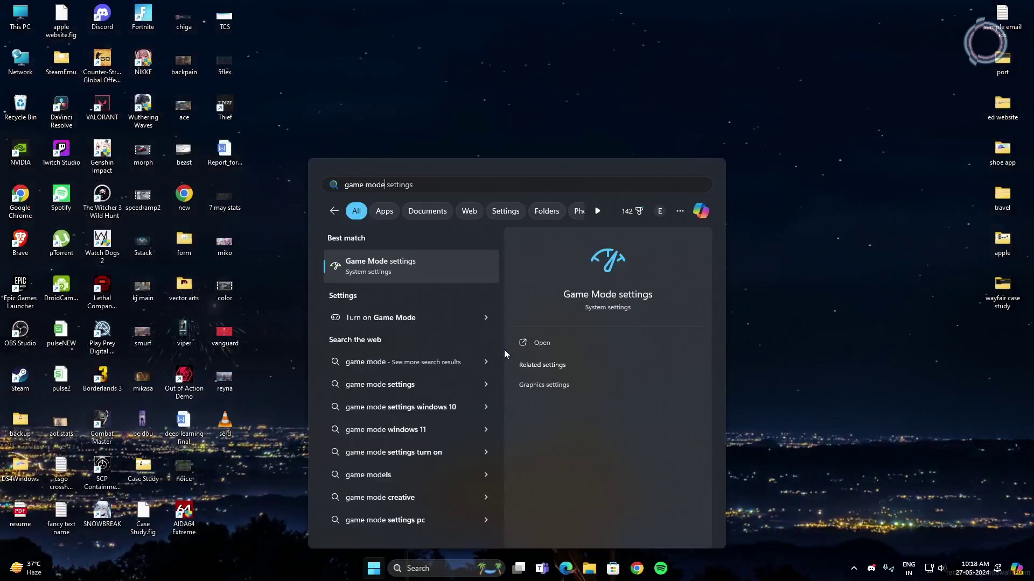
key(Return)
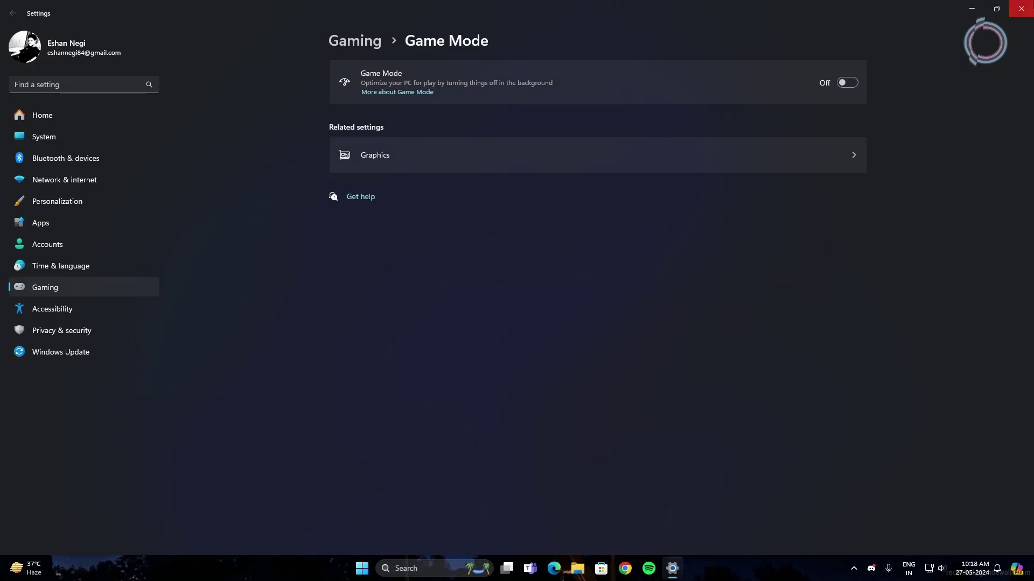
key(alt+F4)
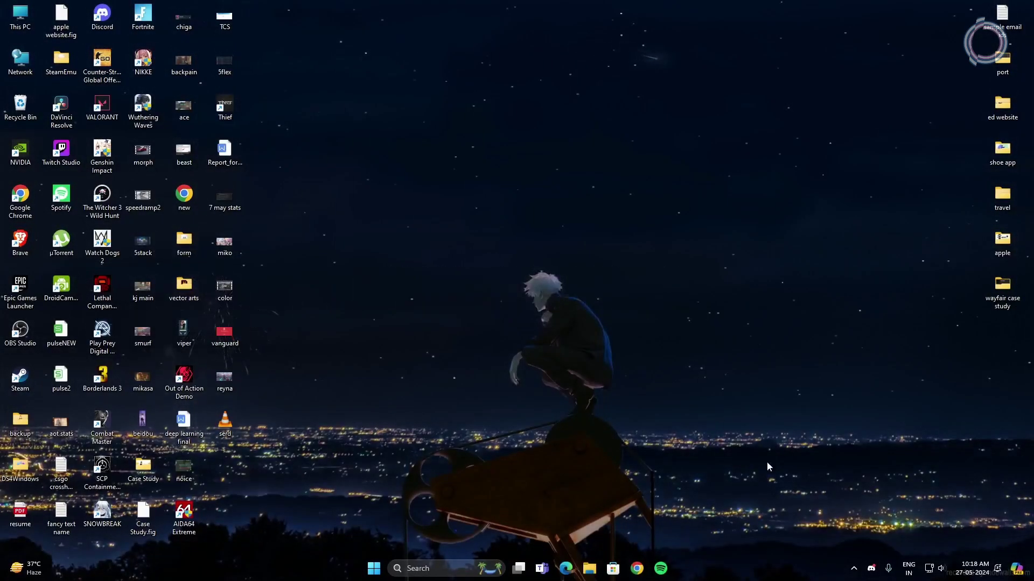
click(854, 569)
right_click(854, 515)
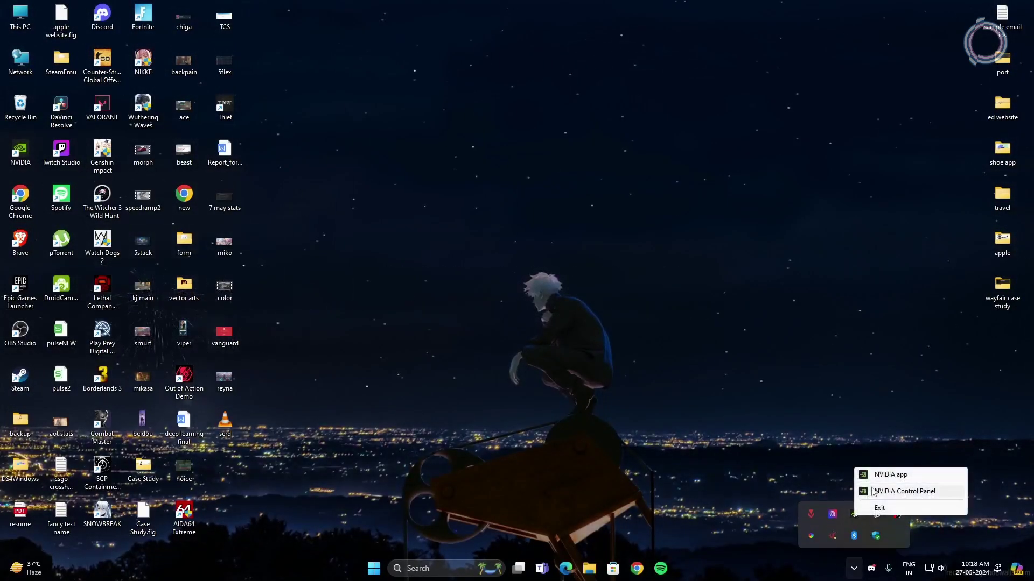
click(873, 491)
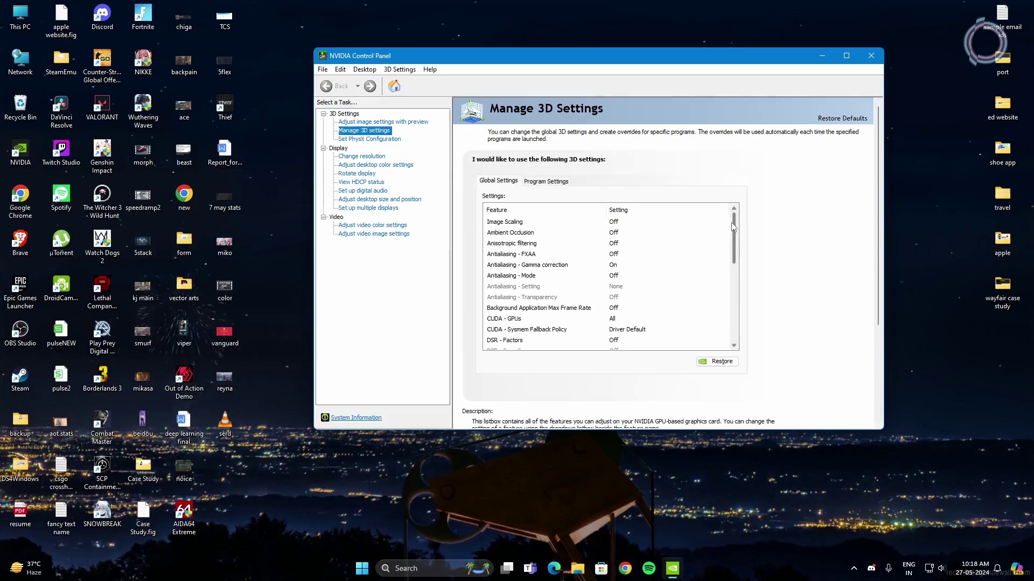
mouse_move(734, 237)
mouse_down()
mouse_move(738, 320)
mouse_move(729, 231)
mouse_move(735, 318)
mouse_move(740, 223)
mouse_up()
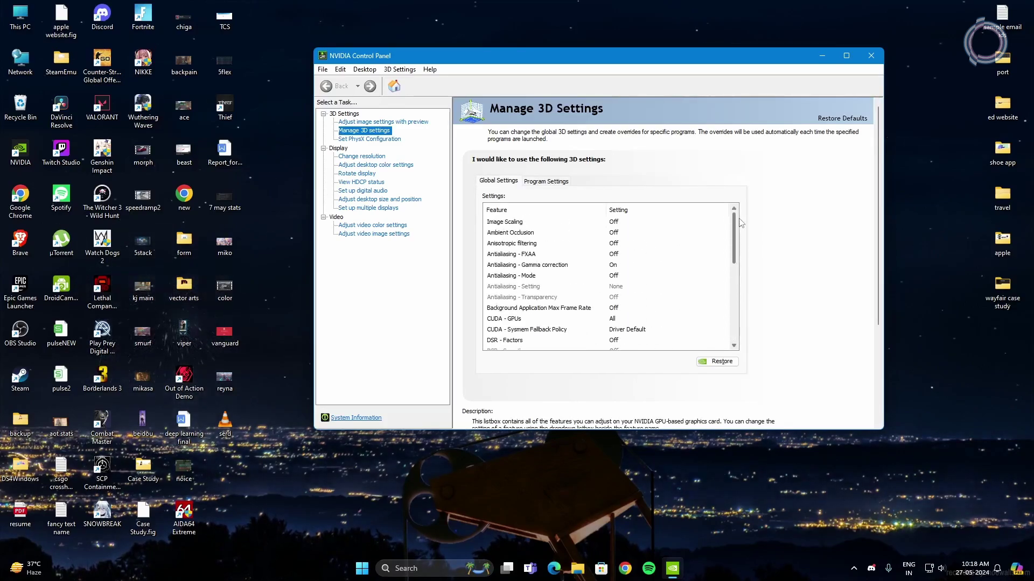
scroll(873, 268, down, 2)
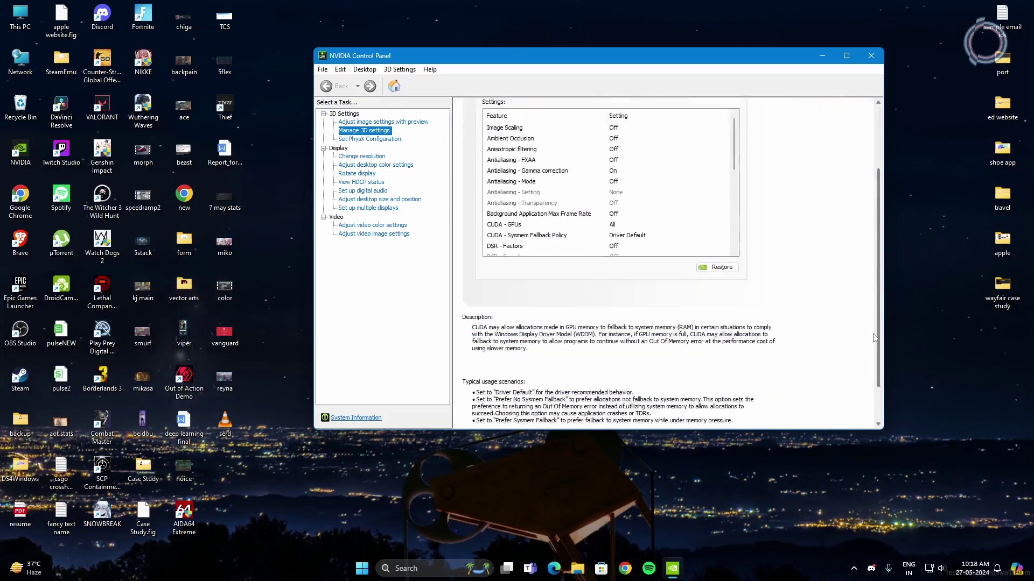
scroll(873, 267, up, 2)
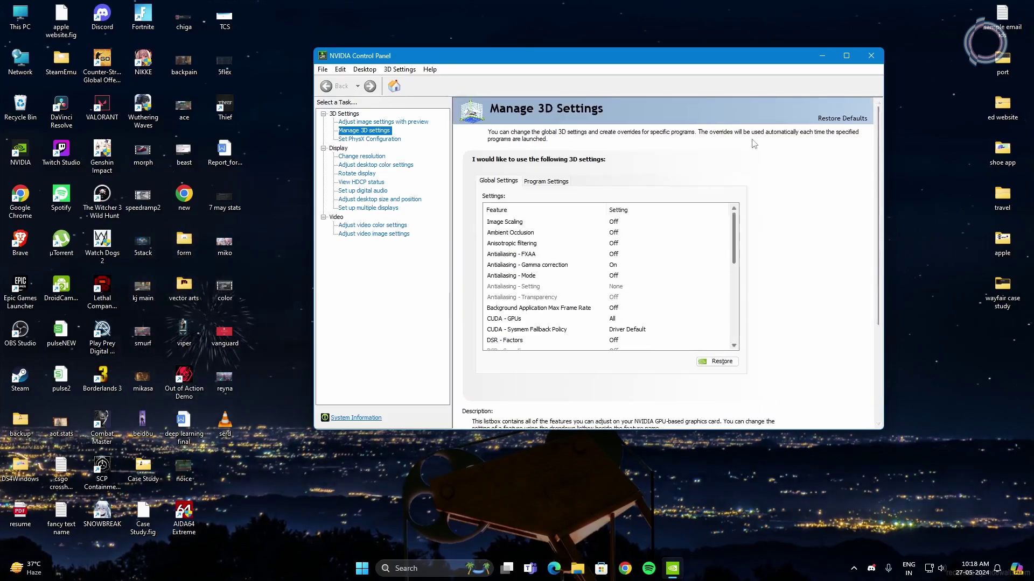
scroll(736, 219, down, 6)
scroll(736, 219, up, 3)
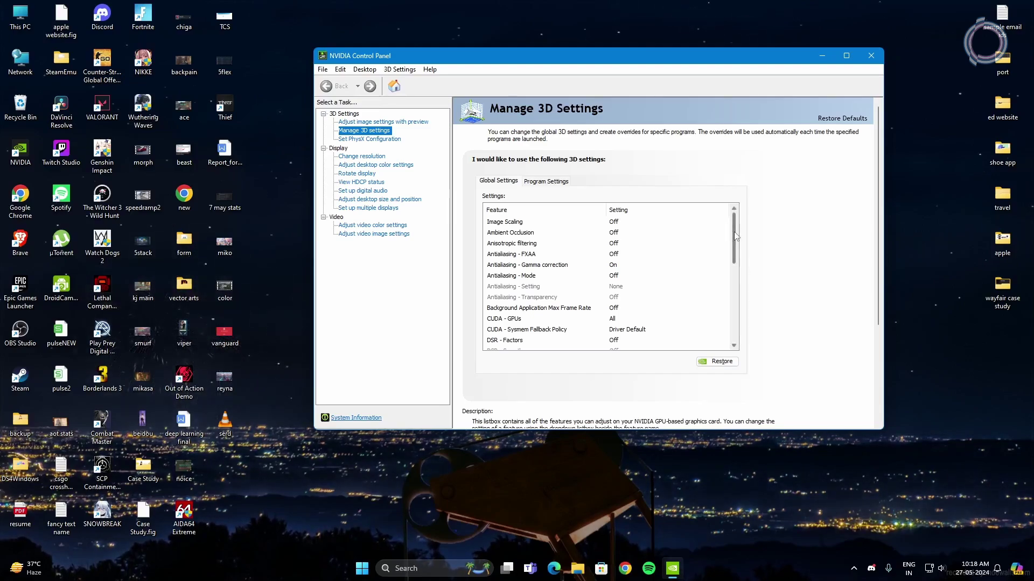
click(871, 57)
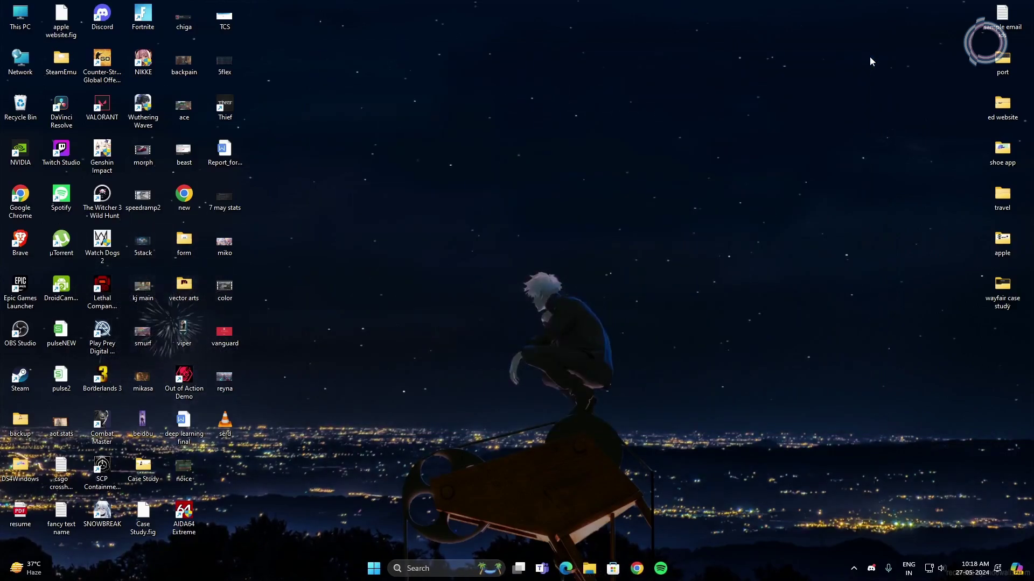
click(853, 569)
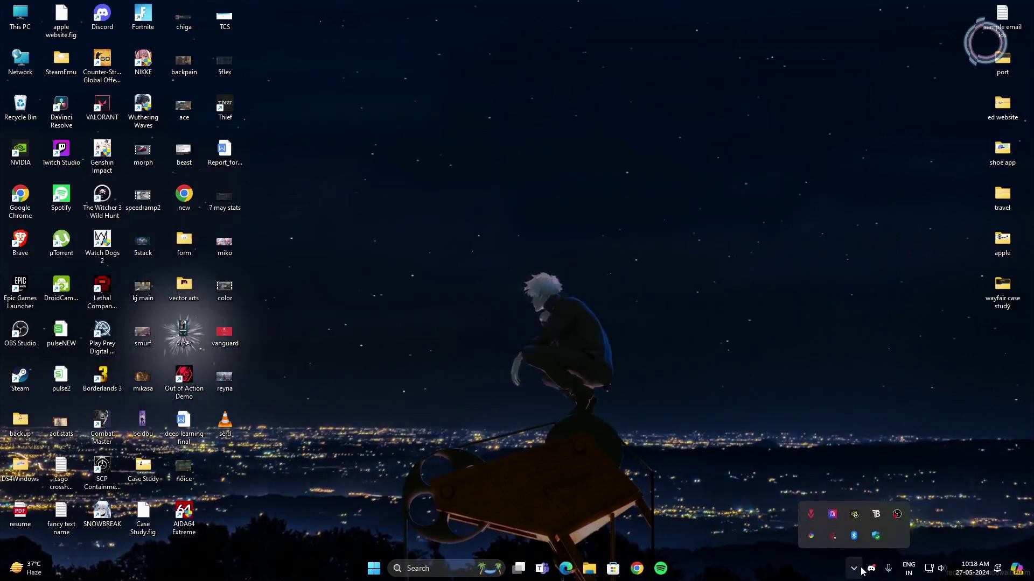
click(854, 517)
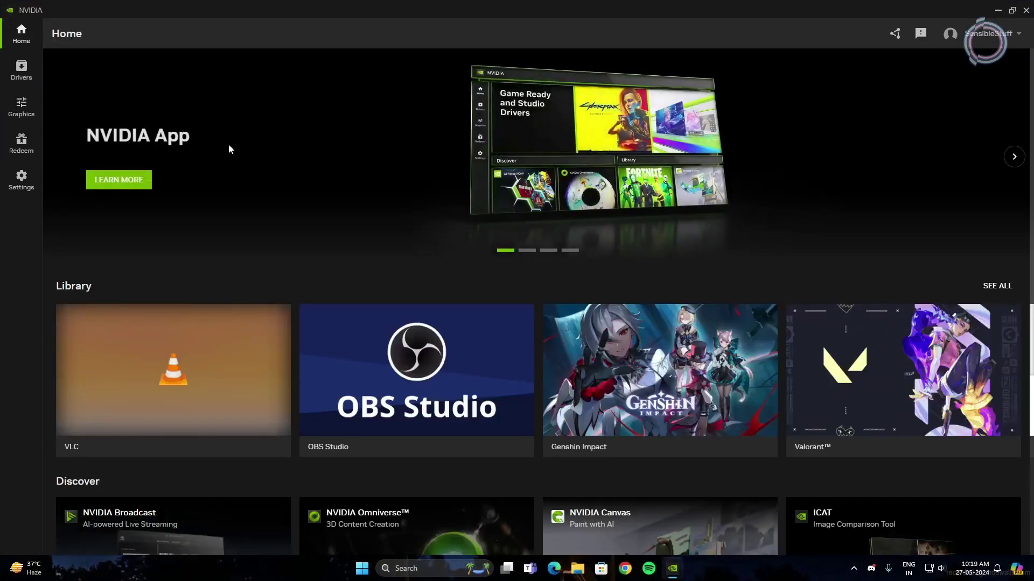
click(18, 106)
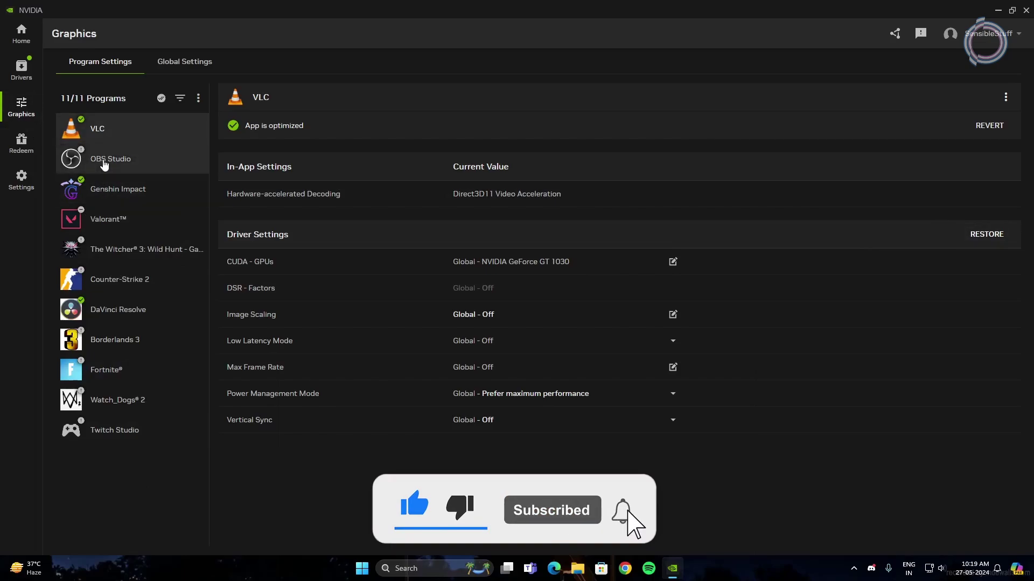
click(107, 221)
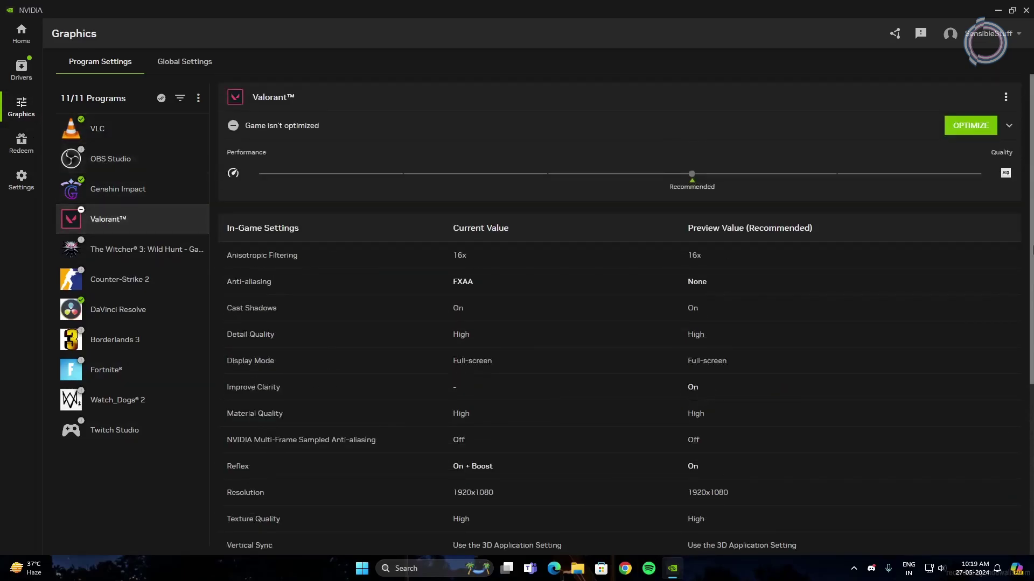
scroll(1029, 279, down, 2)
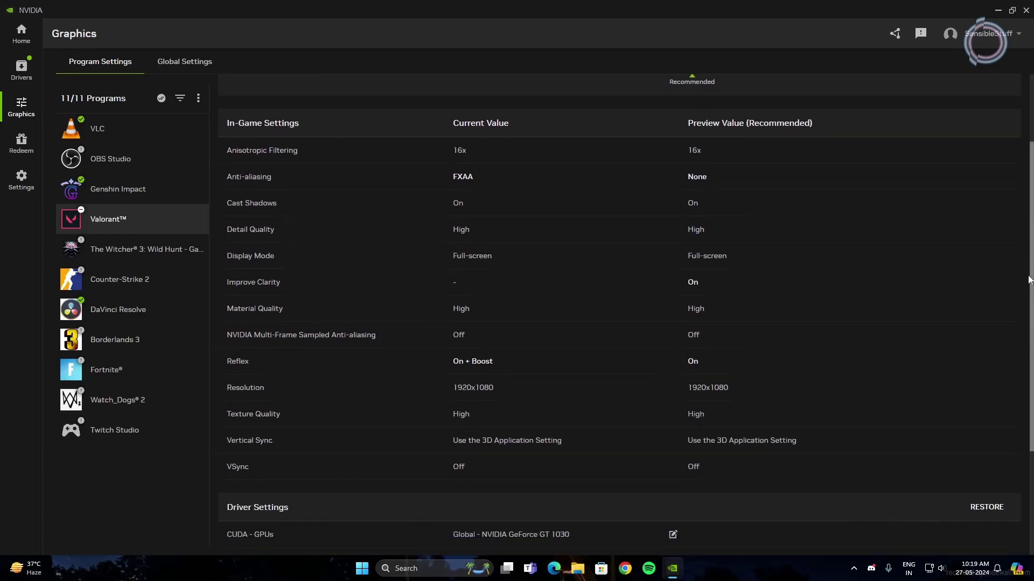
scroll(1025, 323, down, 3)
scroll(1025, 452, up, 5)
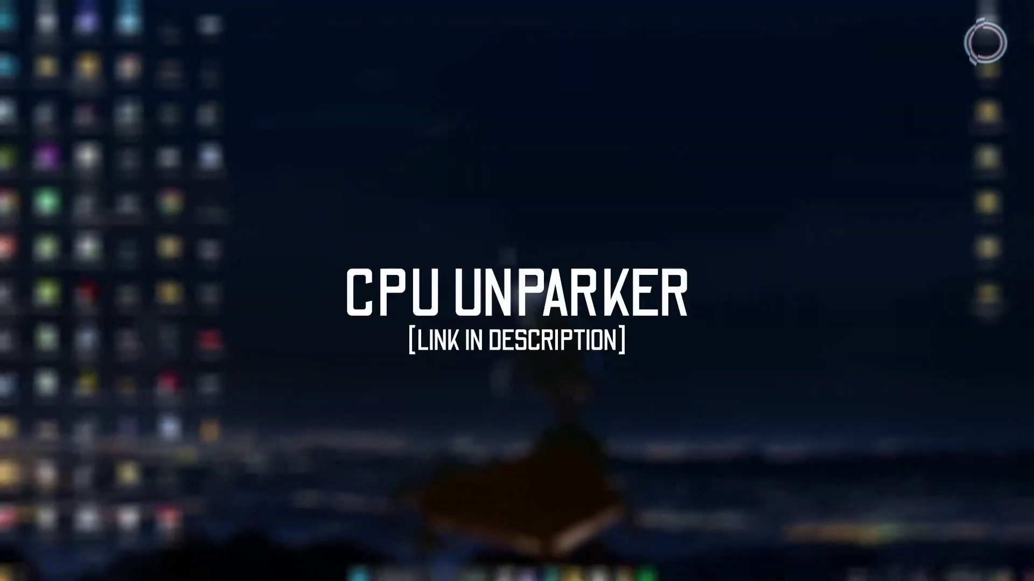
Launch UnparkCPU from the Unpark-CPU-App folder, check status, and unpark all cores
key(super)
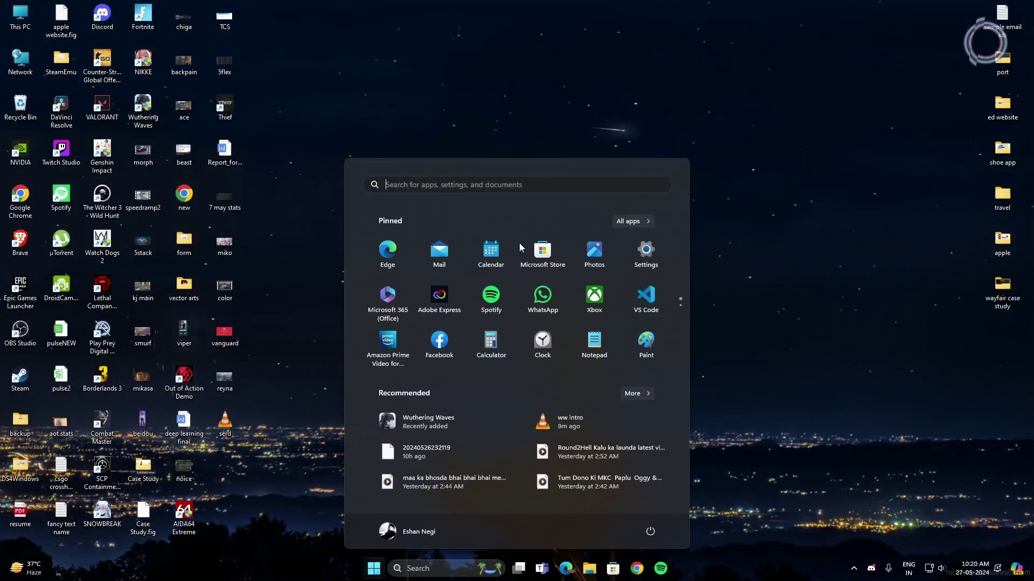
text(cpu)
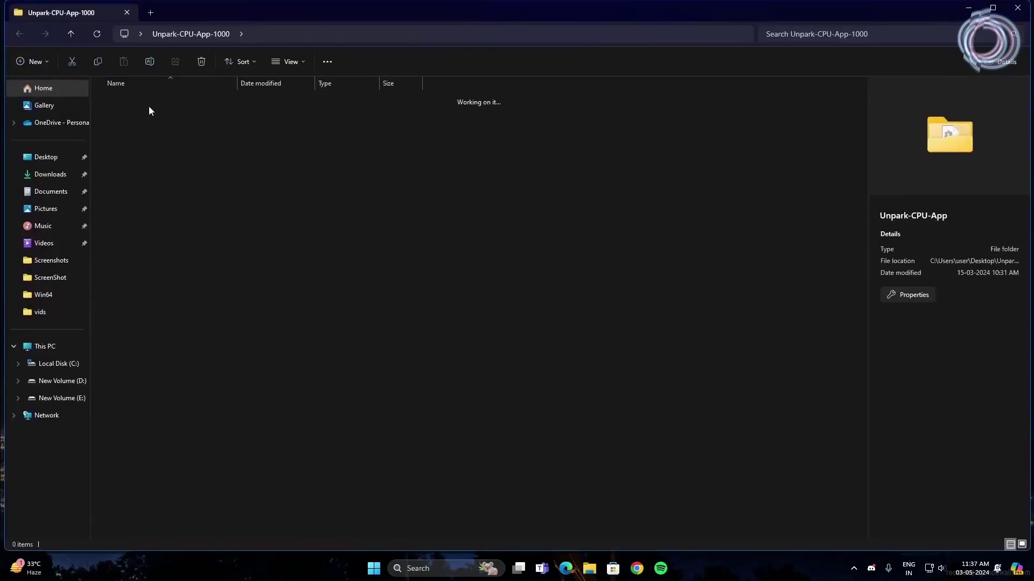
double_click(148, 106)
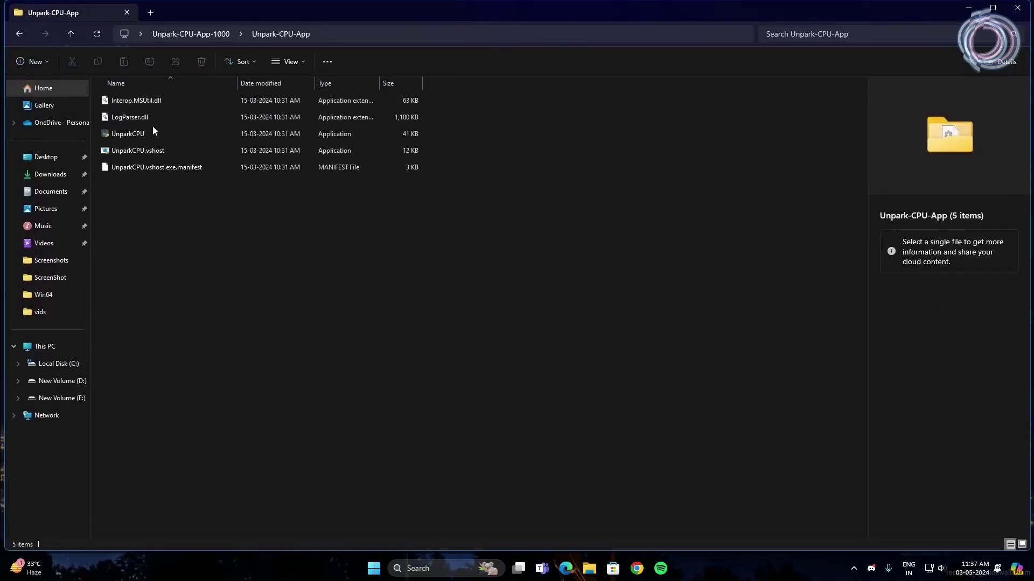
click(140, 139)
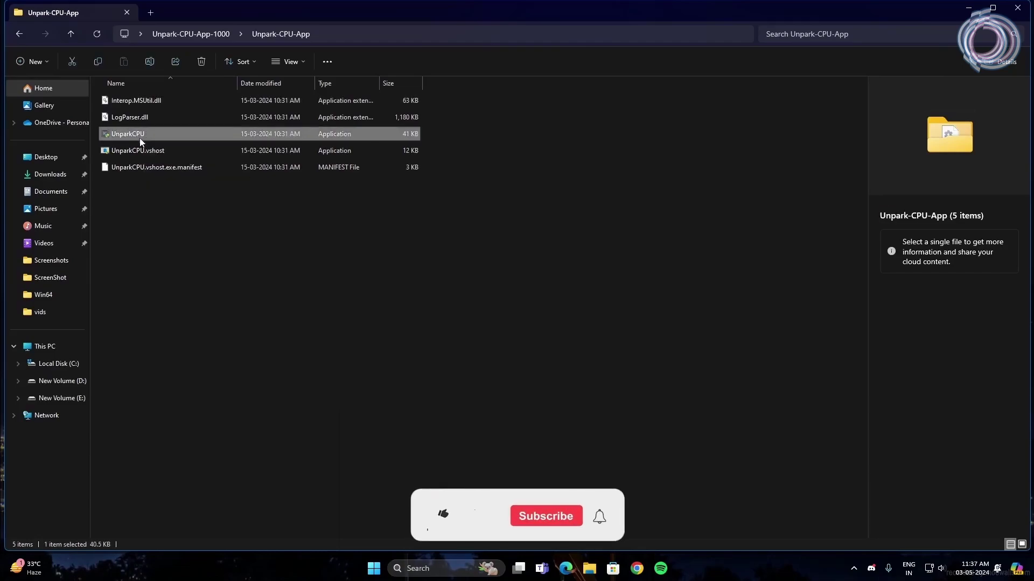
double_click(140, 139)
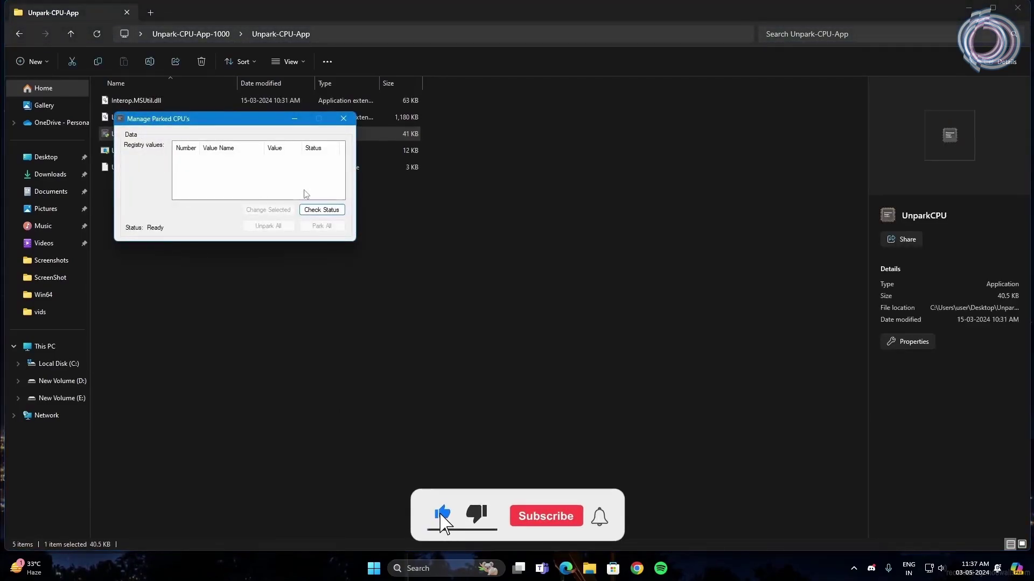
click(322, 213)
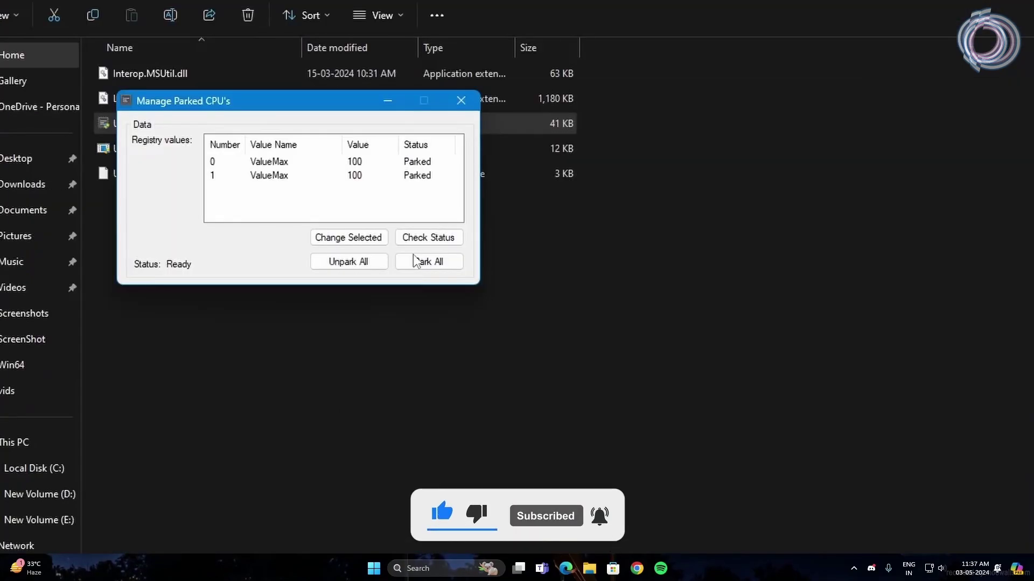
click(360, 264)
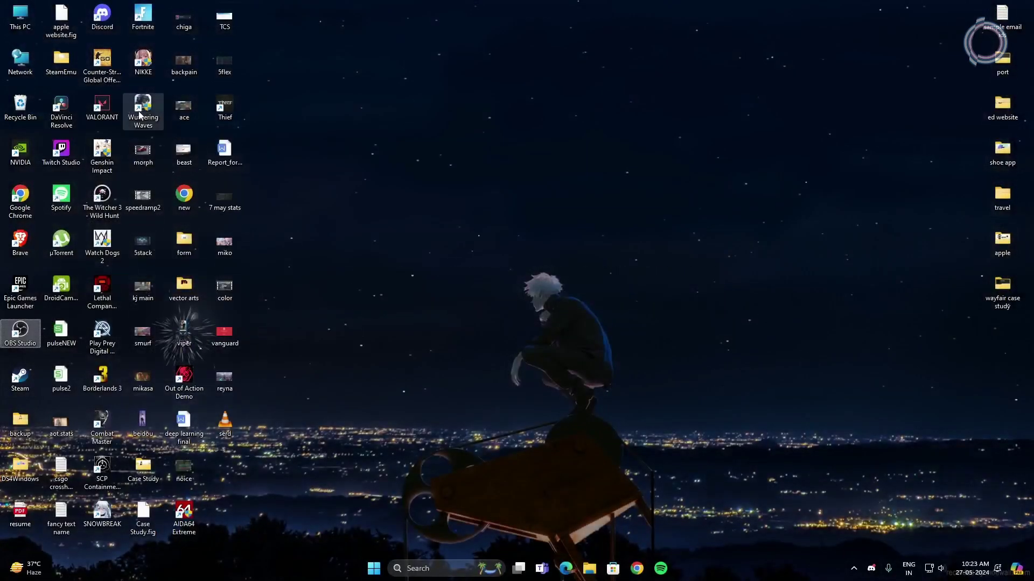
Open the Compatibility tab of E:\Wuthering Waves\Wuthering Waves Game\Wuthering Waves.exe properties
double_click(17, 16)
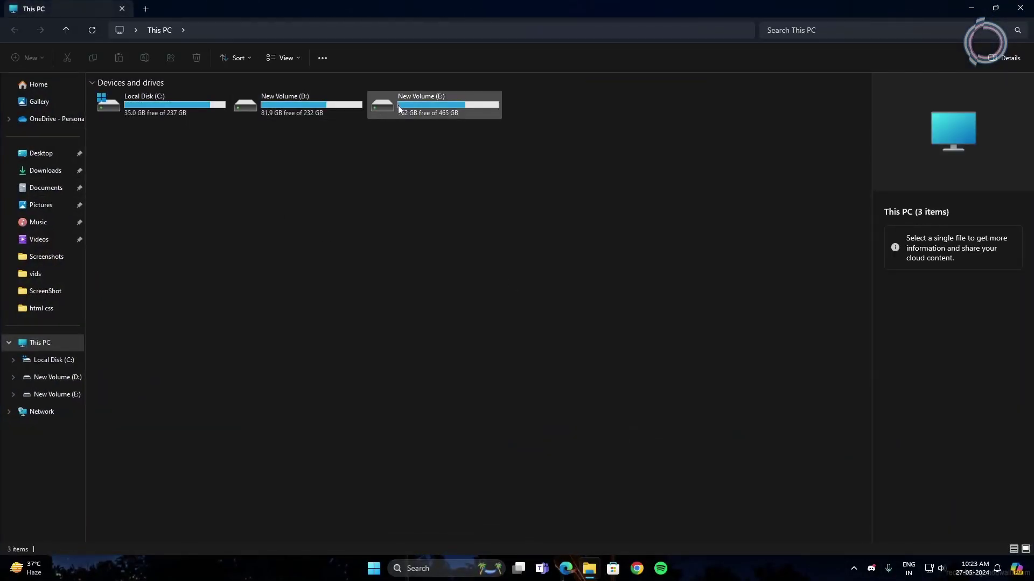
double_click(431, 103)
double_click(157, 230)
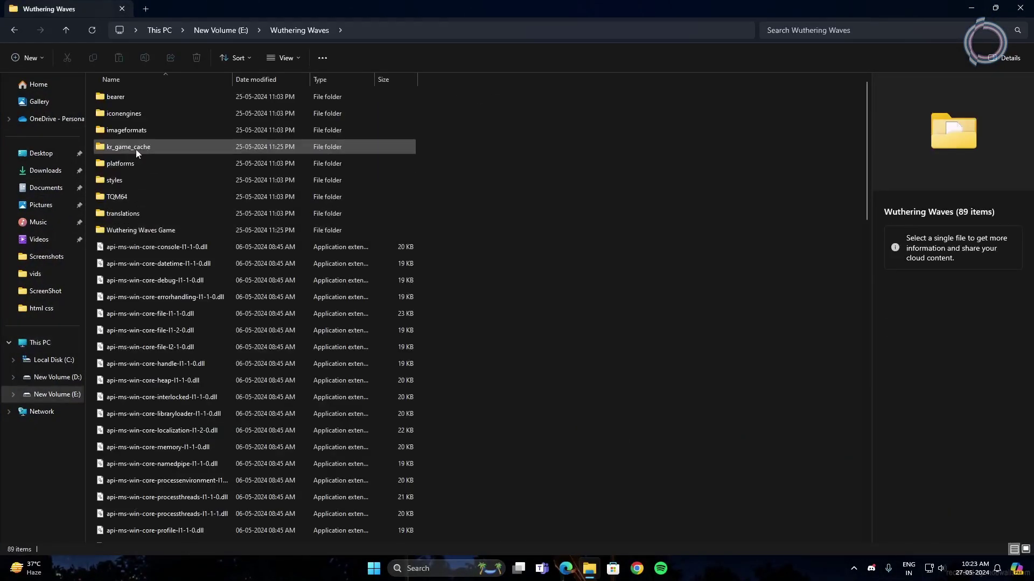
double_click(176, 230)
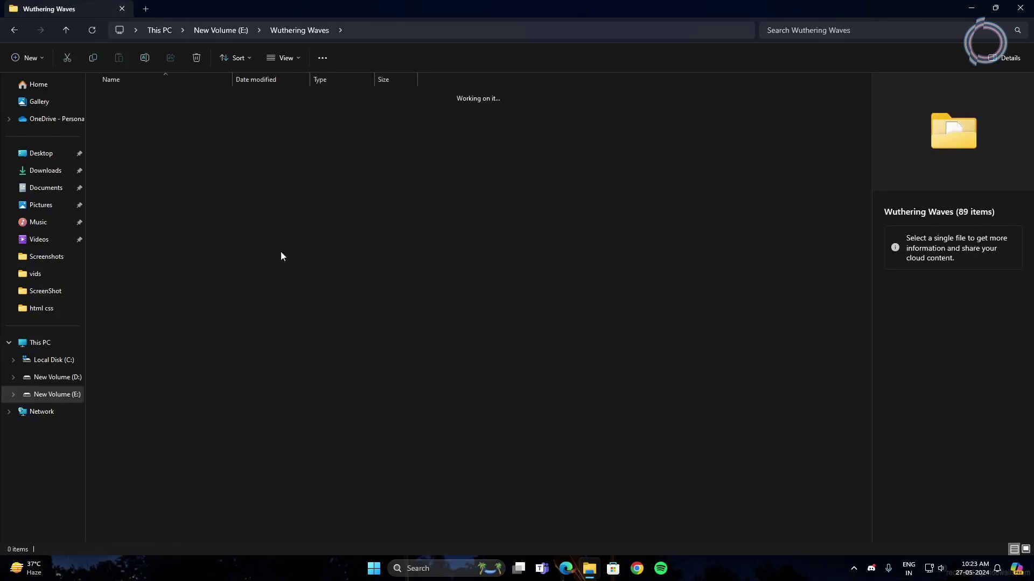
click(186, 164)
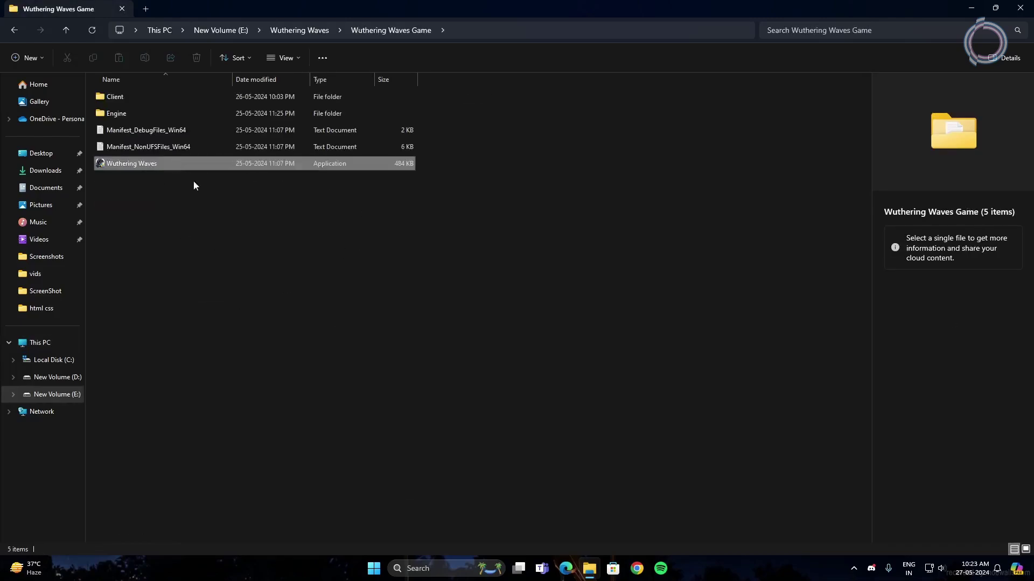
right_click(152, 168)
click(193, 320)
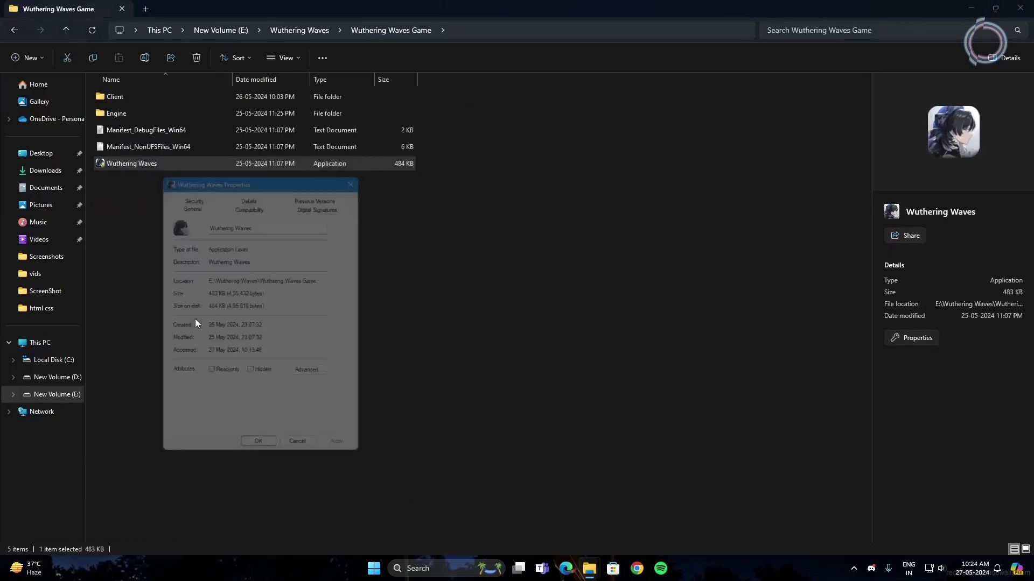
click(253, 202)
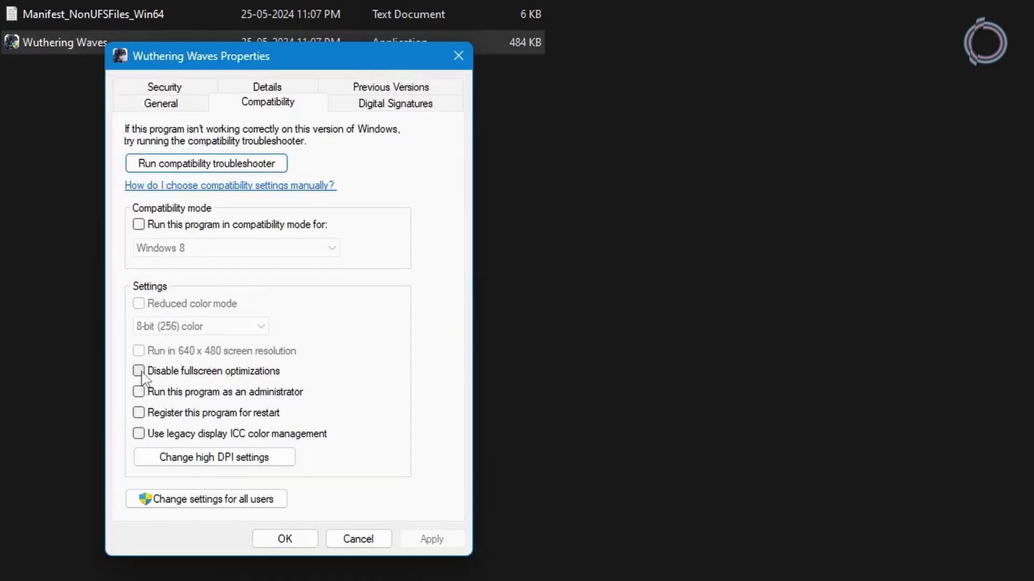
Tick Override high DPI scaling behavior (Application), then confirm and apply the compatibility settings
click(269, 457)
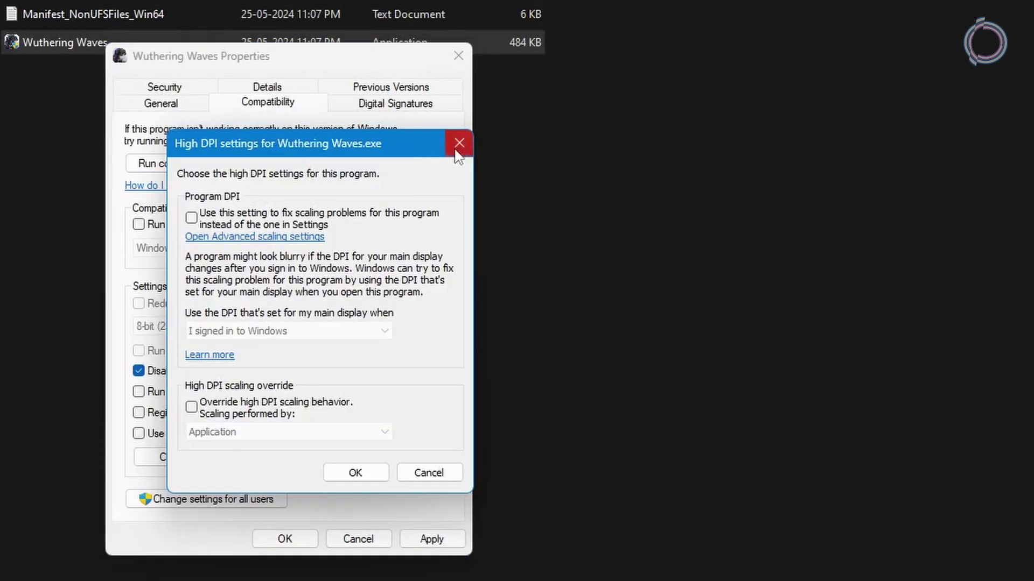
key(Escape)
click(273, 459)
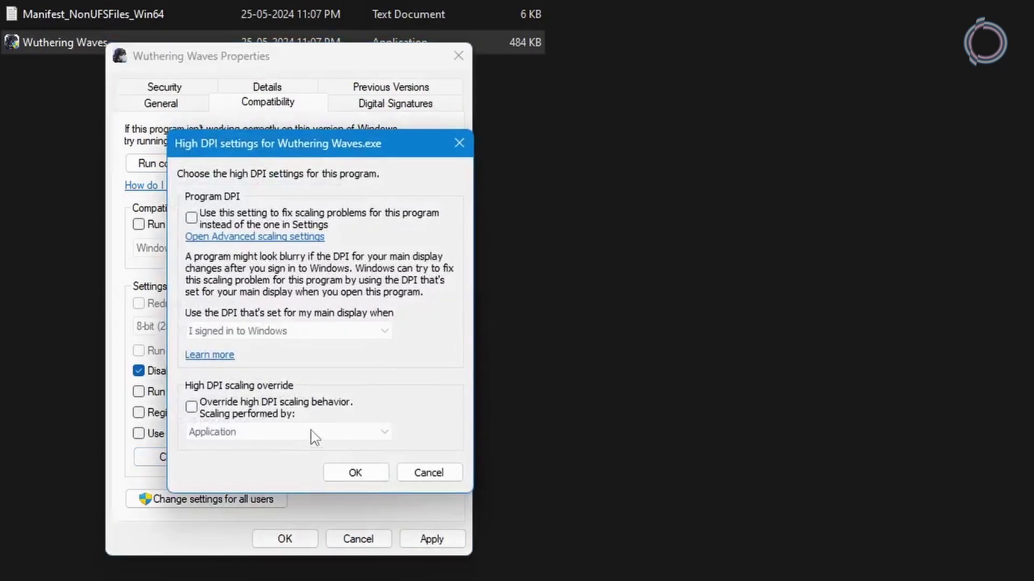
click(192, 407)
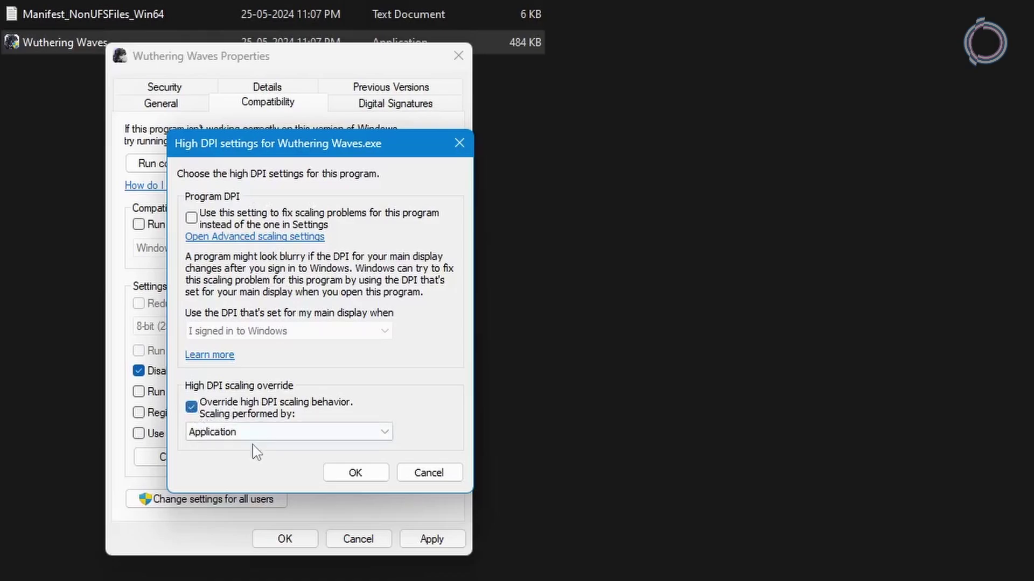
click(356, 472)
click(431, 539)
click(285, 539)
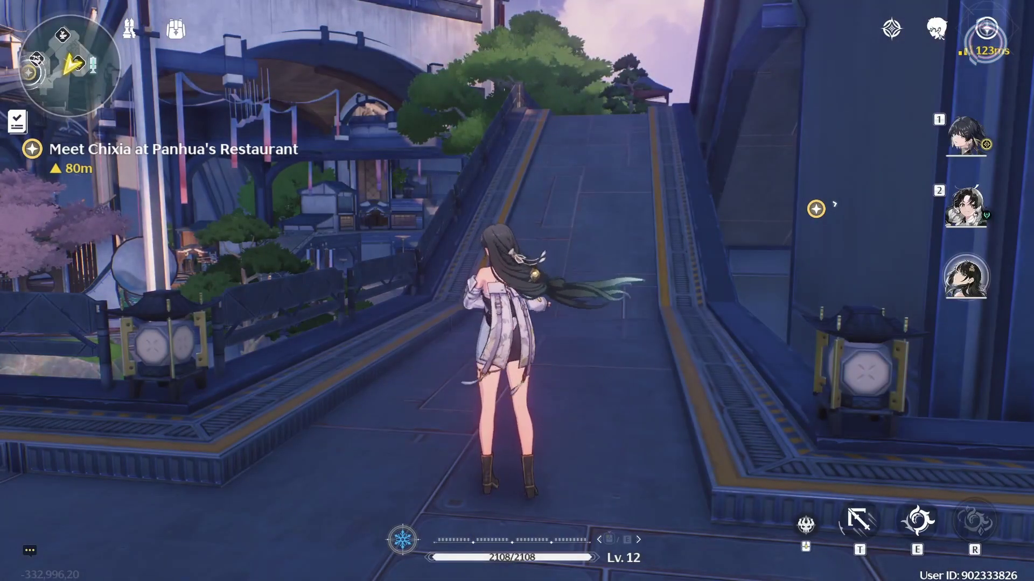
Raise the Graphics Quality preset to Advanced and keep Full Screen at 1680x1050
key(Escape)
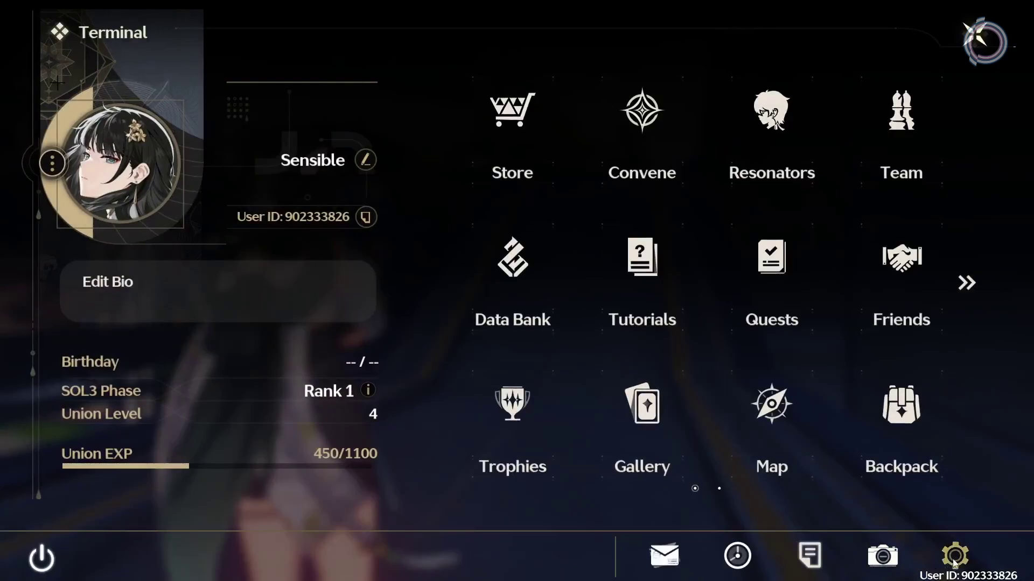
click(953, 556)
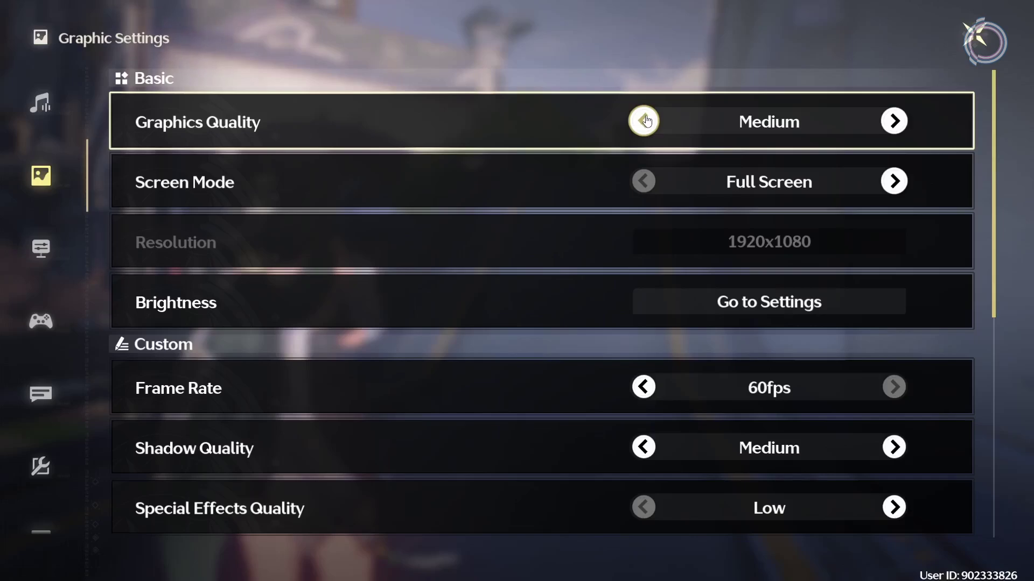
click(644, 120)
click(891, 121)
click(893, 121)
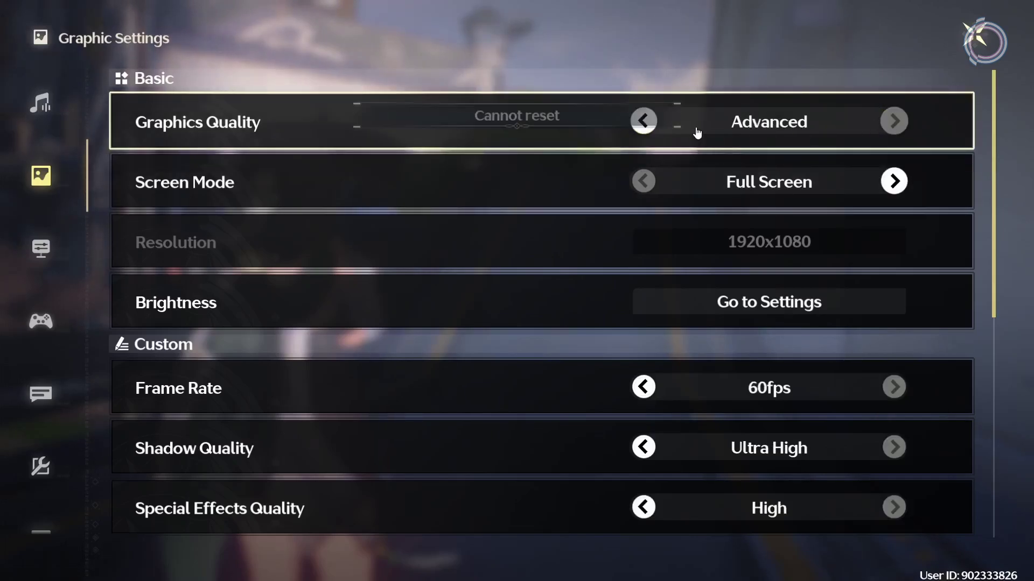
key(alt+Return)
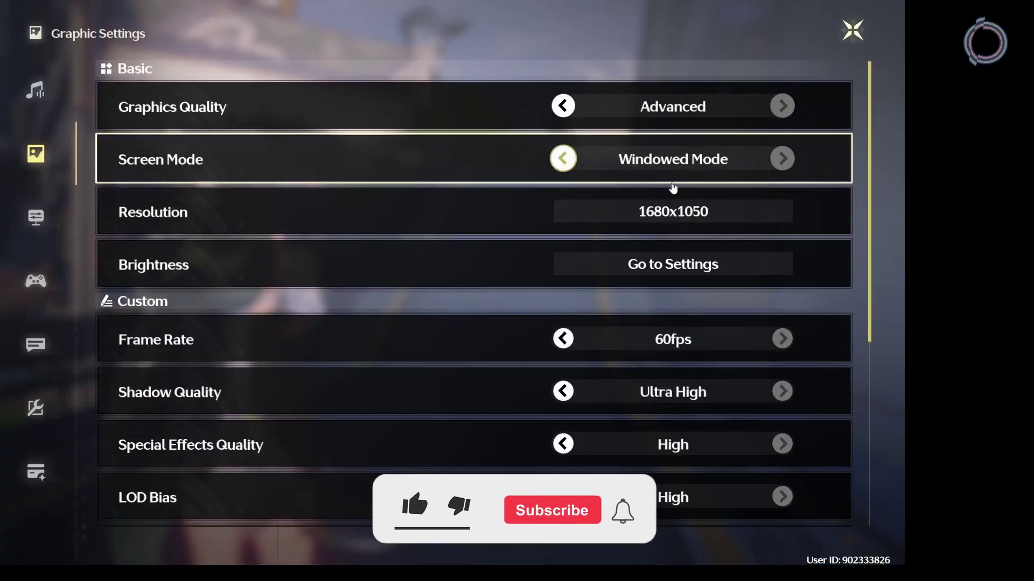
key(alt+Return)
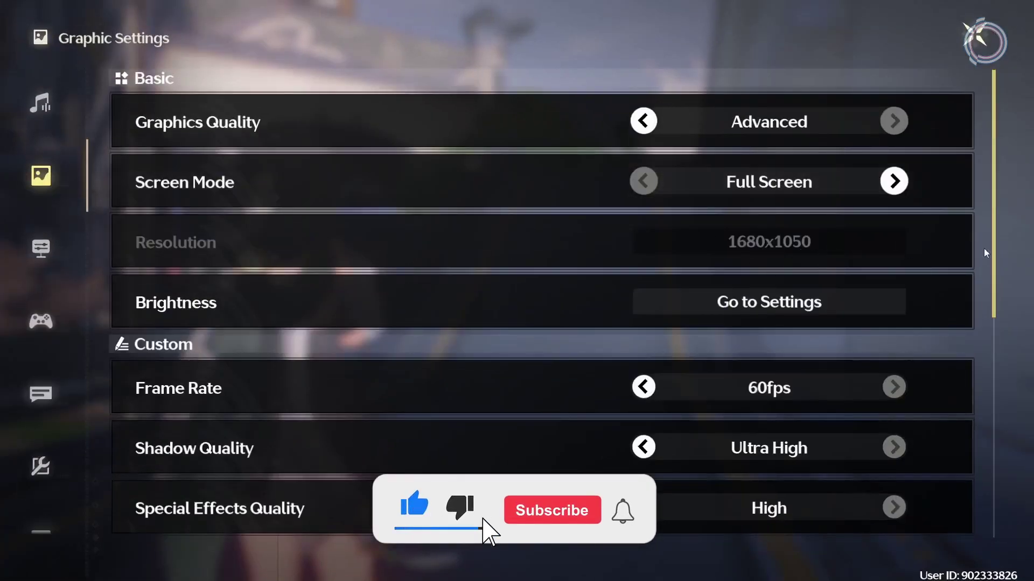
Lower Shadow Quality, Special Effects Quality and LOD Bias to Low
scroll(671, 276, down, 3)
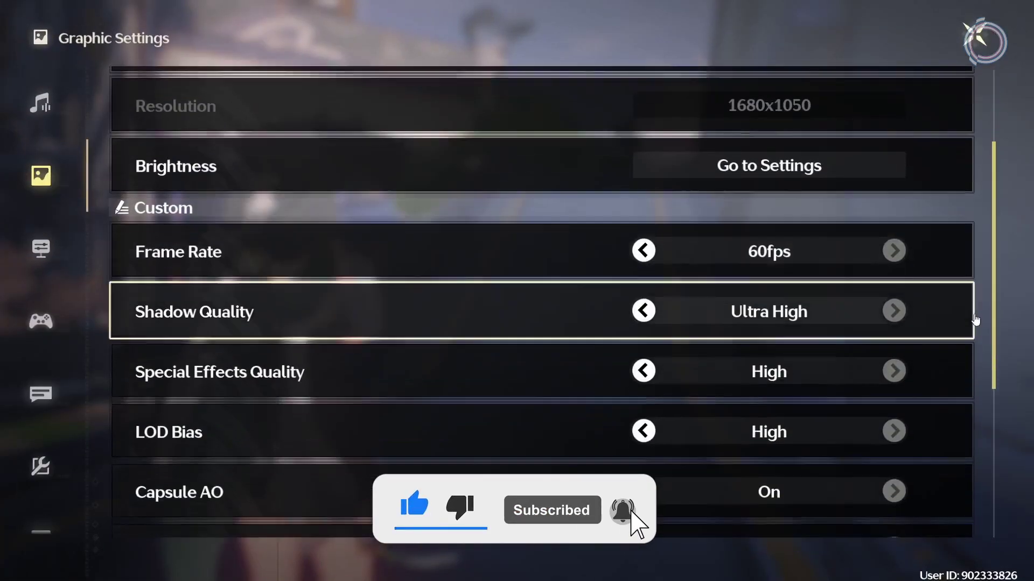
click(643, 306)
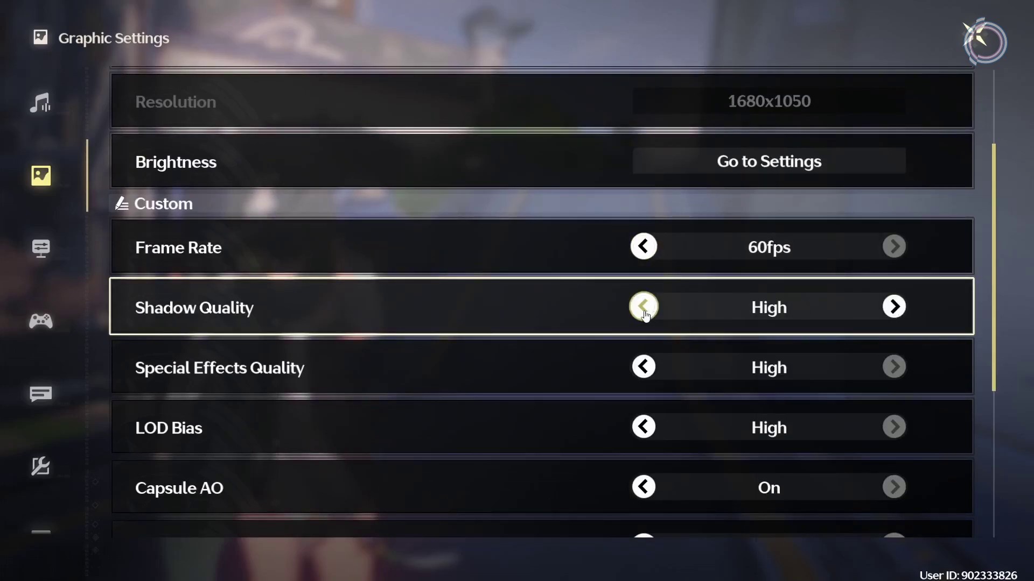
click(644, 307)
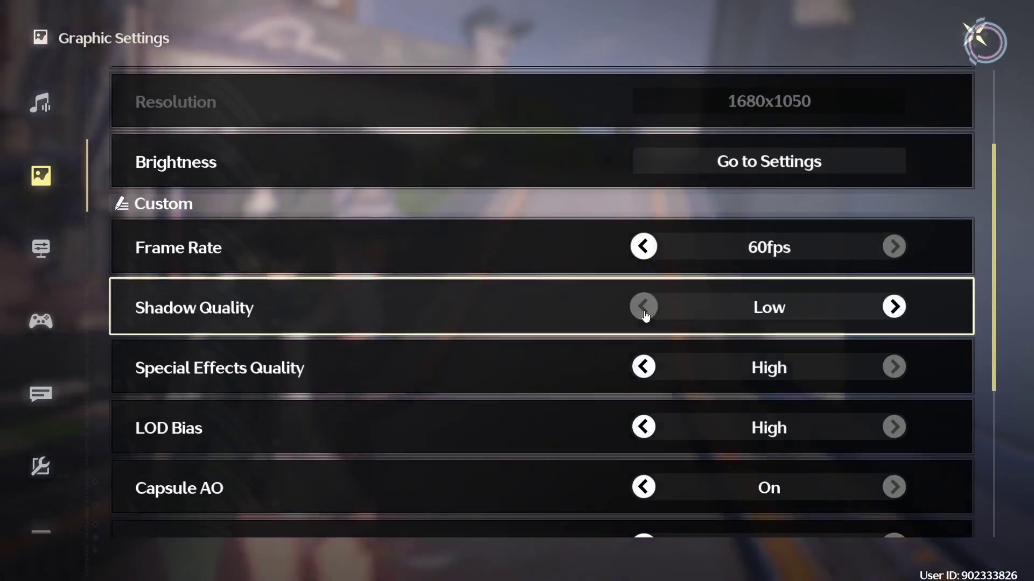
click(894, 306)
click(644, 307)
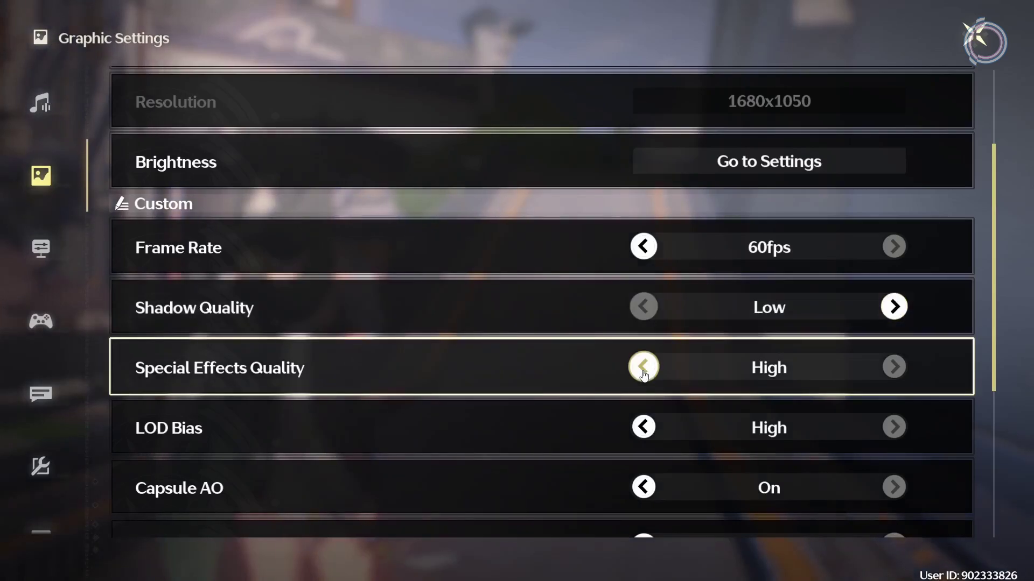
click(644, 368)
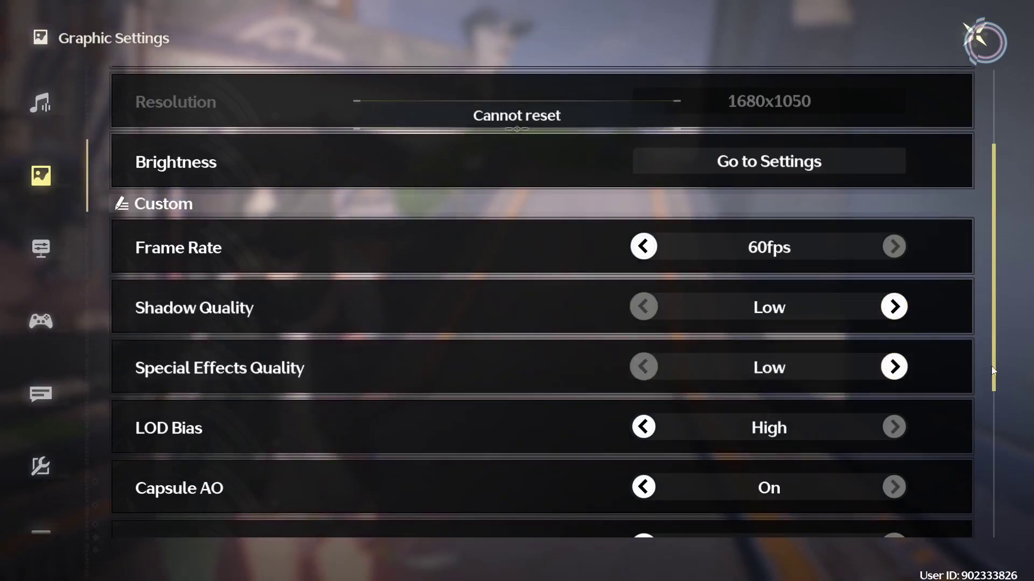
scroll(646, 370, down, 1)
click(644, 369)
click(644, 369)
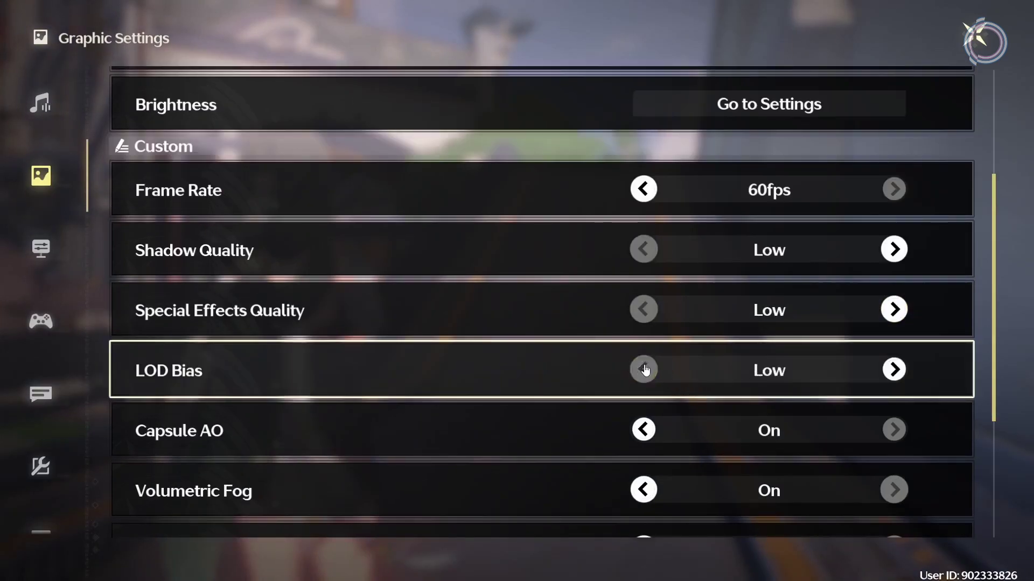
Turn off Capsule AO, Volumetric Fog, Volumetric Lighting and Motion Blur
click(636, 431)
click(639, 491)
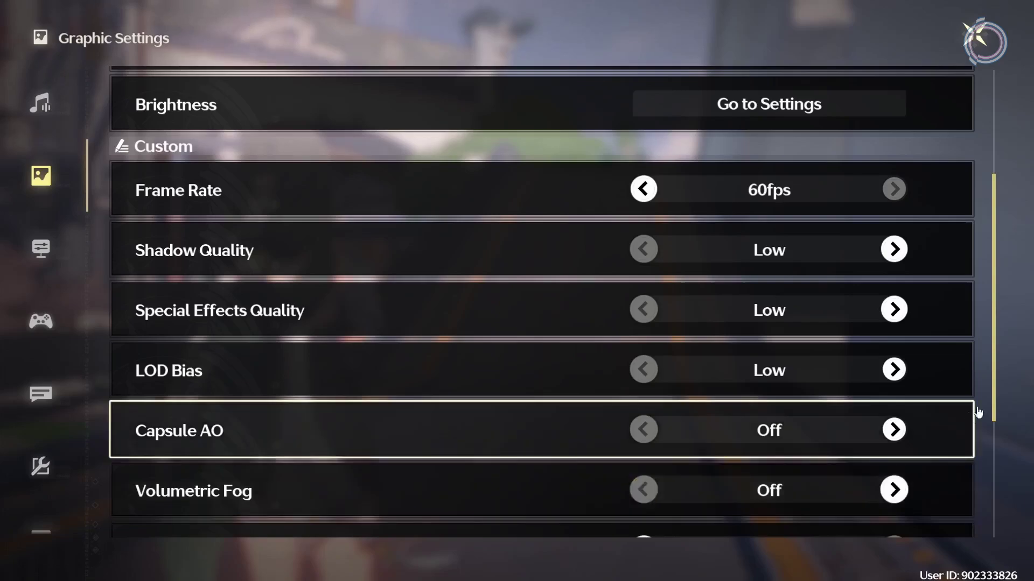
drag(994, 404, 991, 523)
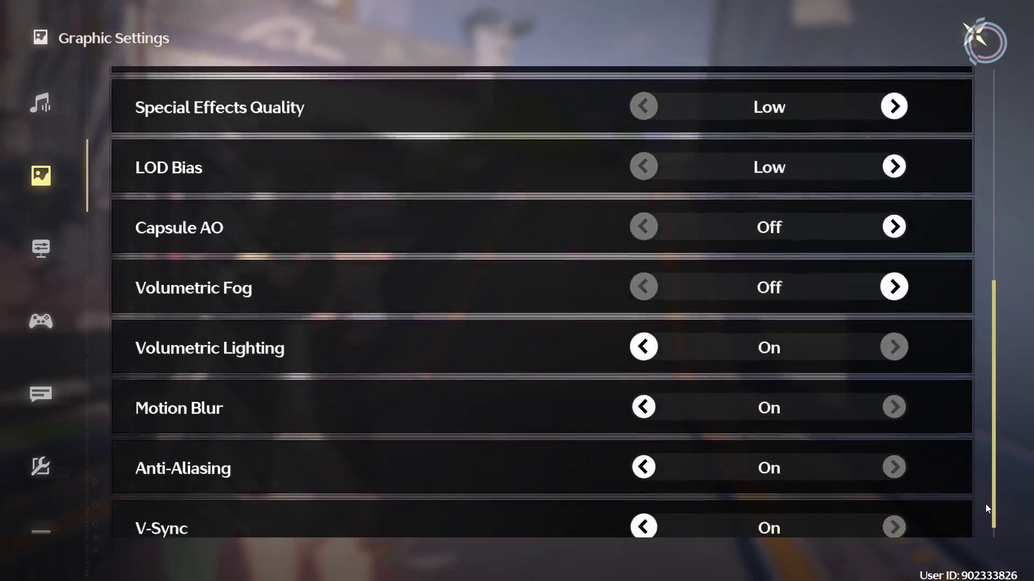
click(644, 341)
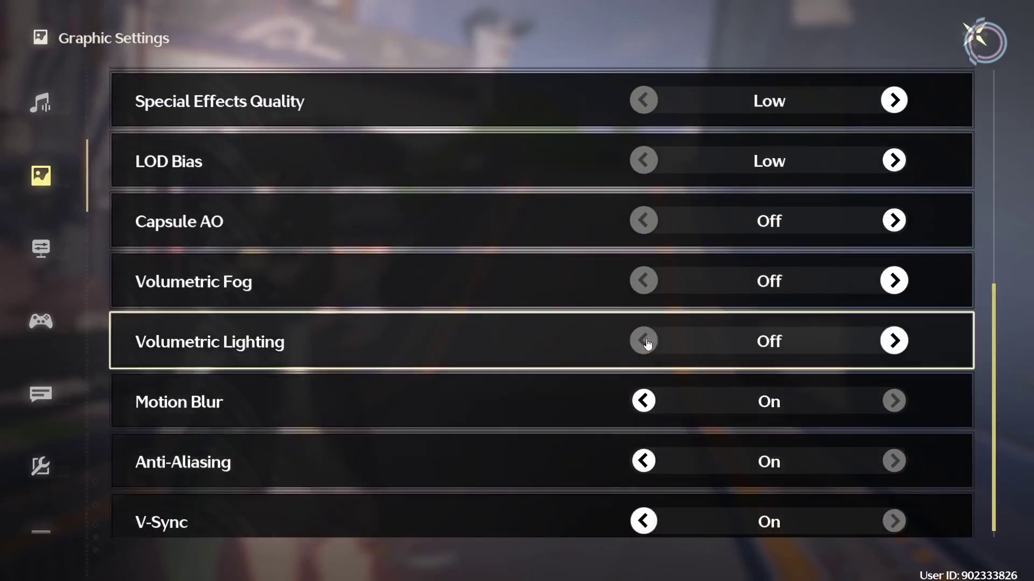
click(642, 402)
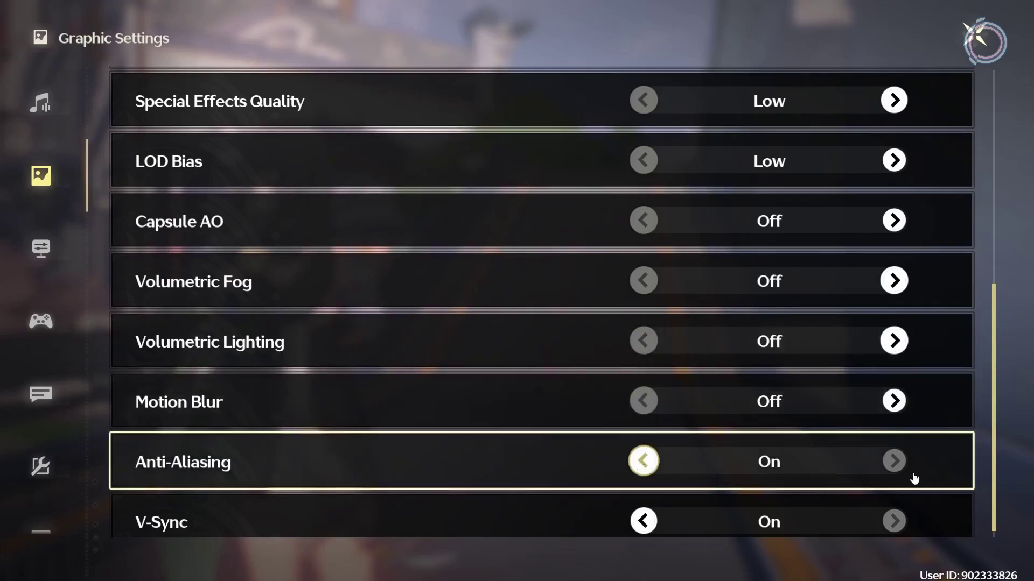
scroll(725, 457, down, 1)
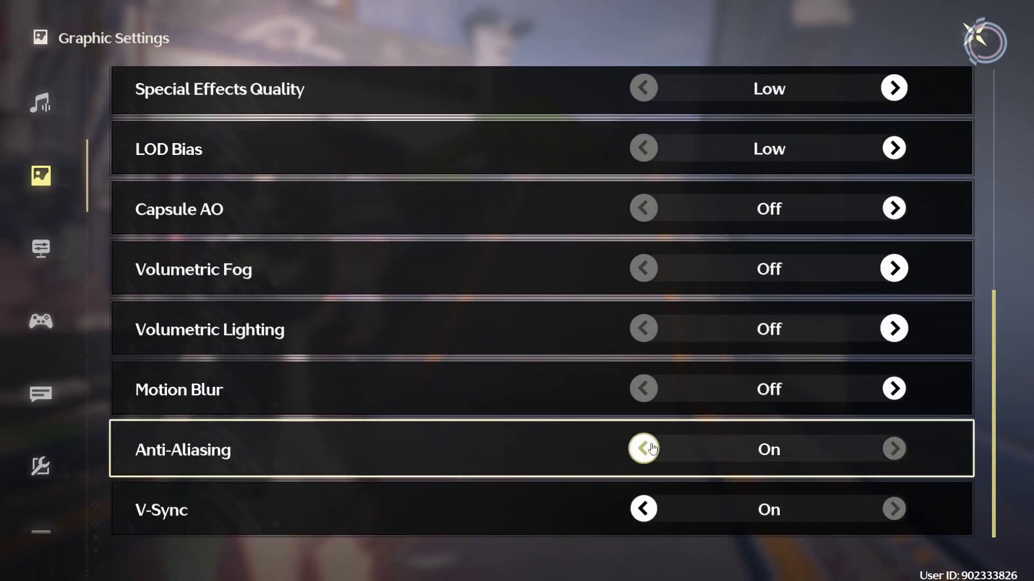
mouse_move(652, 448)
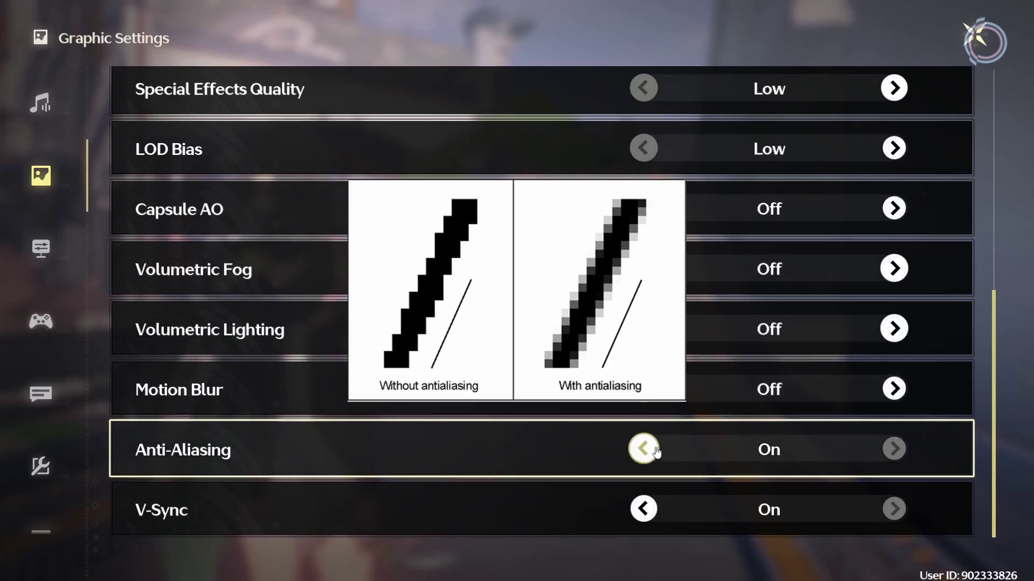
click(650, 516)
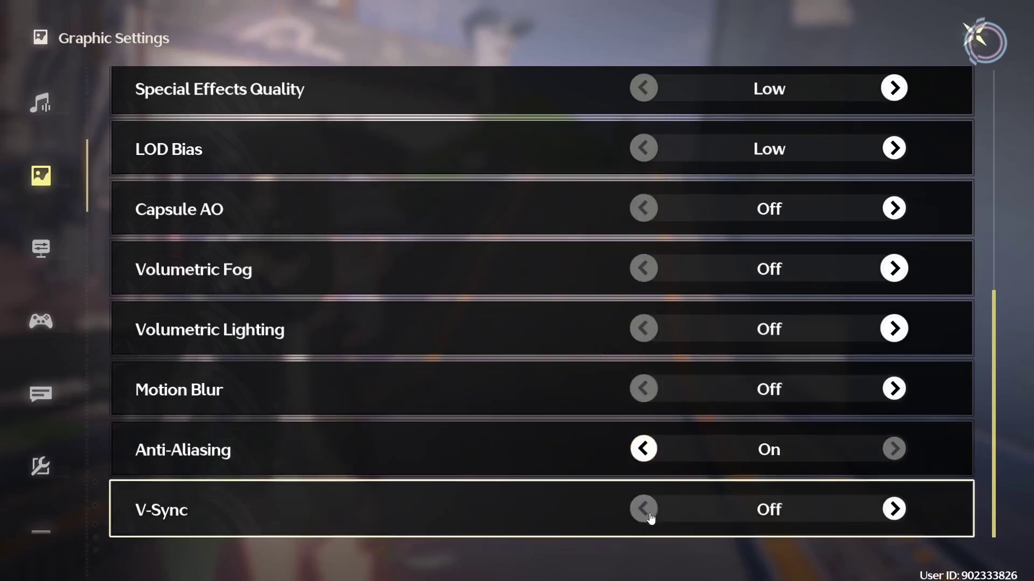
click(894, 510)
click(895, 515)
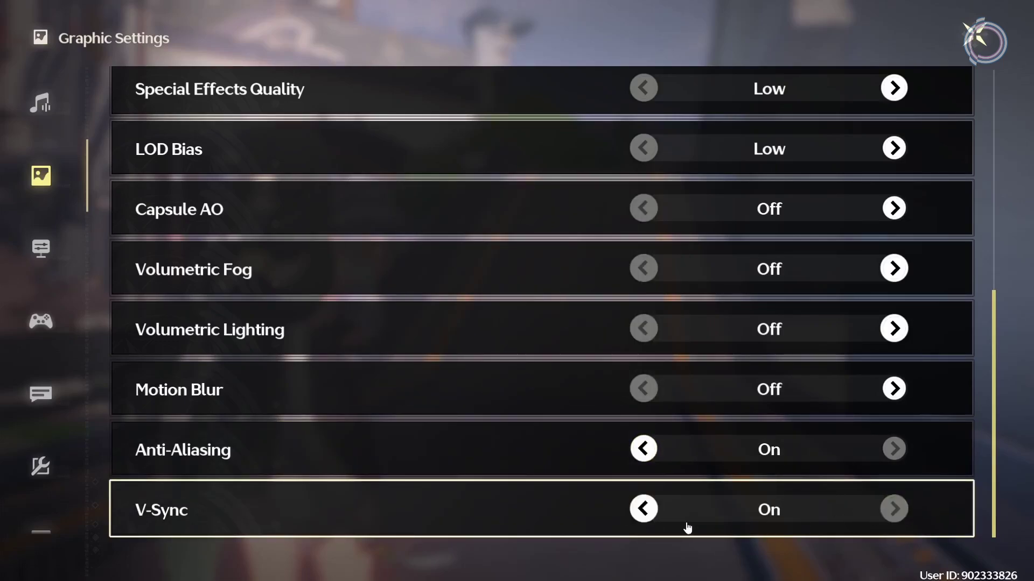
click(647, 510)
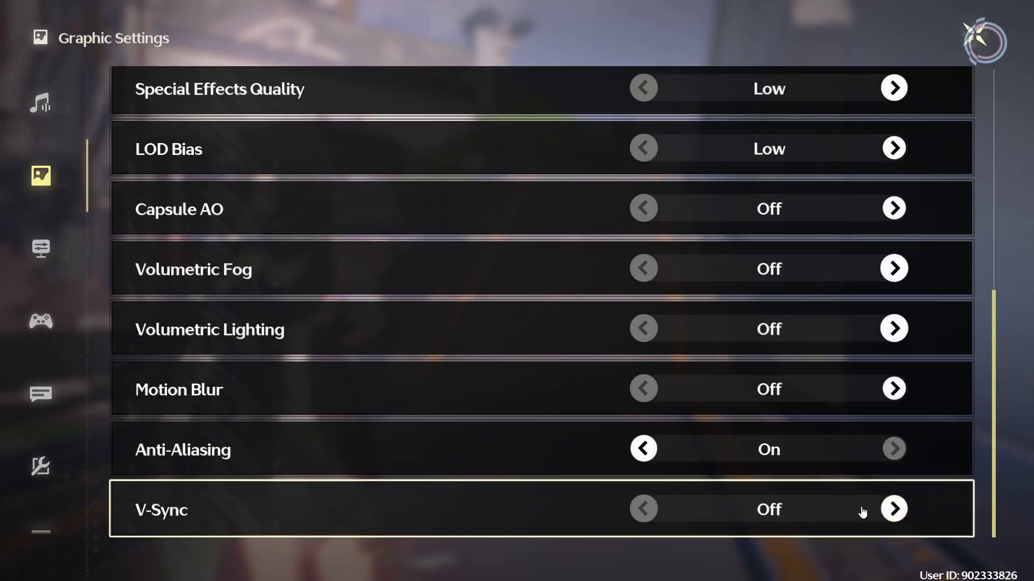
click(894, 509)
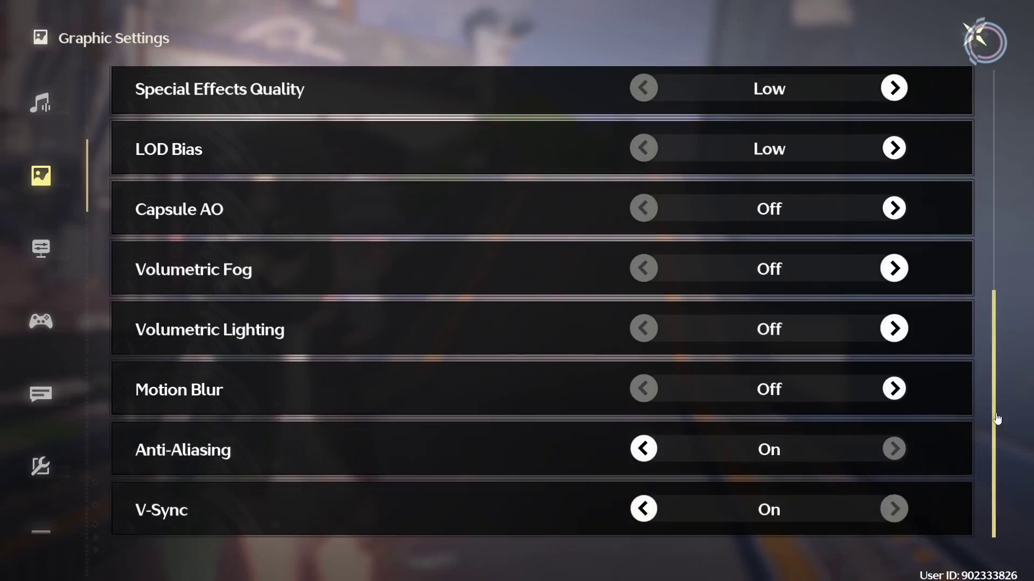
drag(997, 419, 1002, 140)
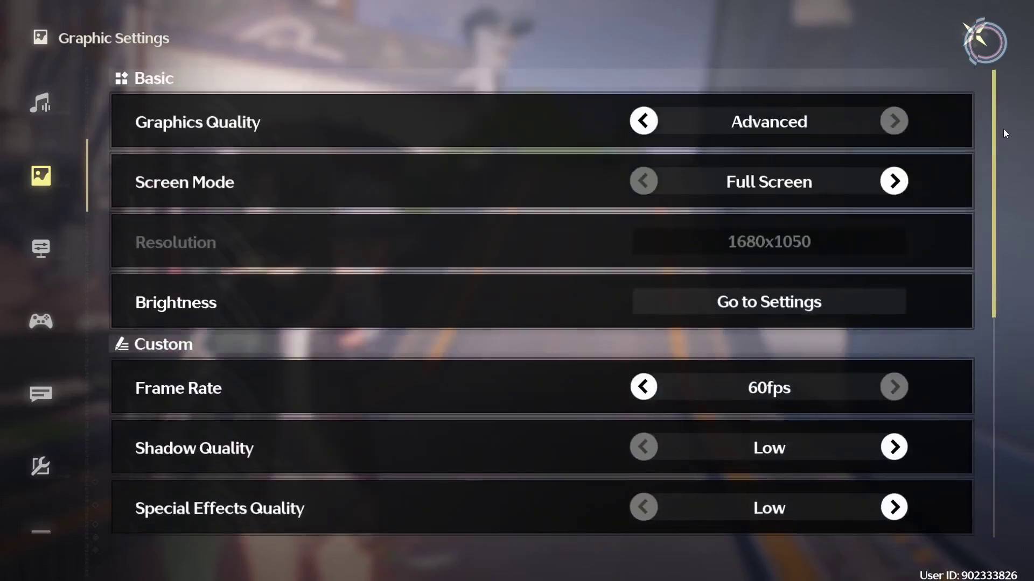
Leave Graphic Settings and walk the character around the plaza with WASD
key(Escape)
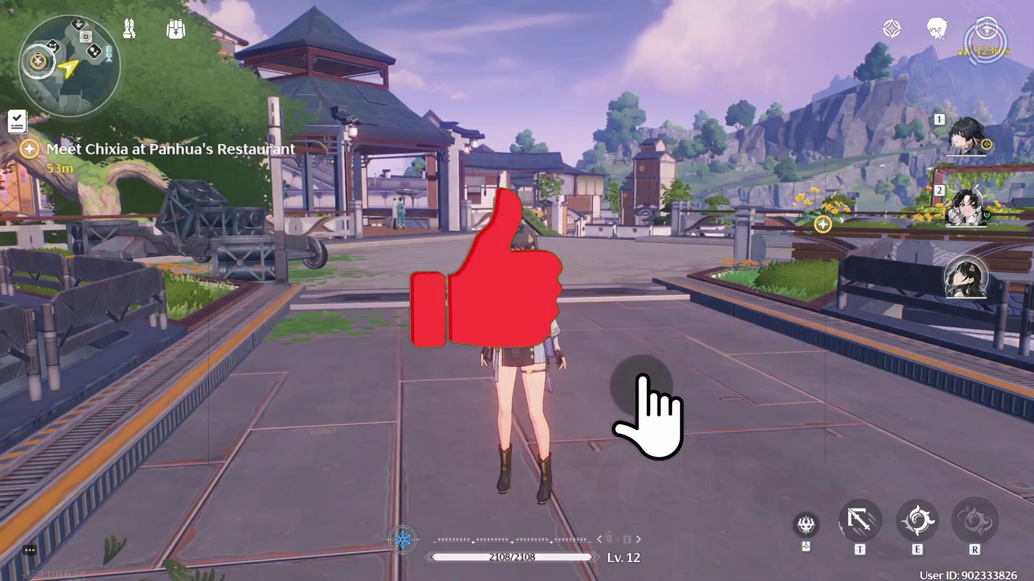
key(s)
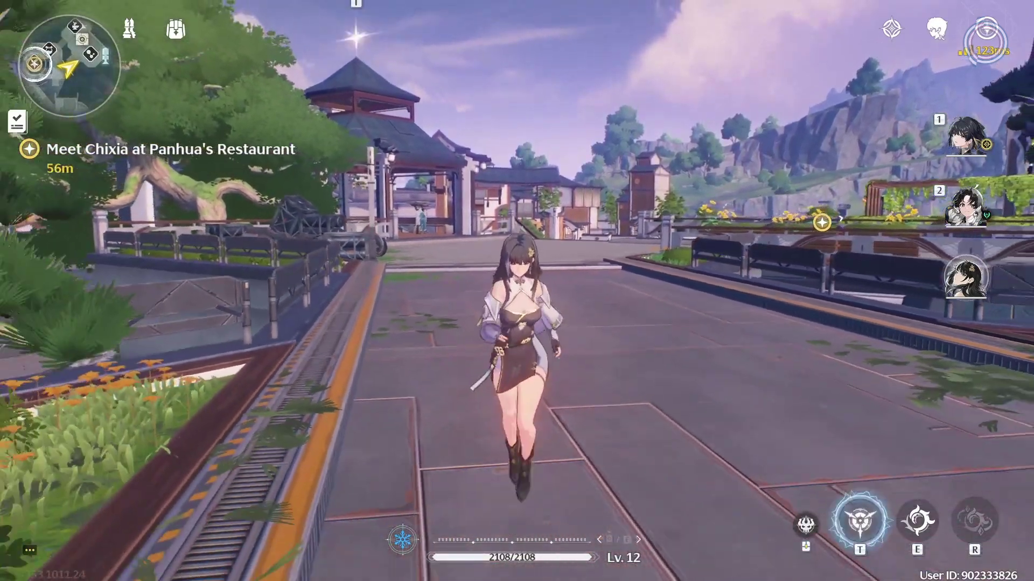
key(d)
key(s)
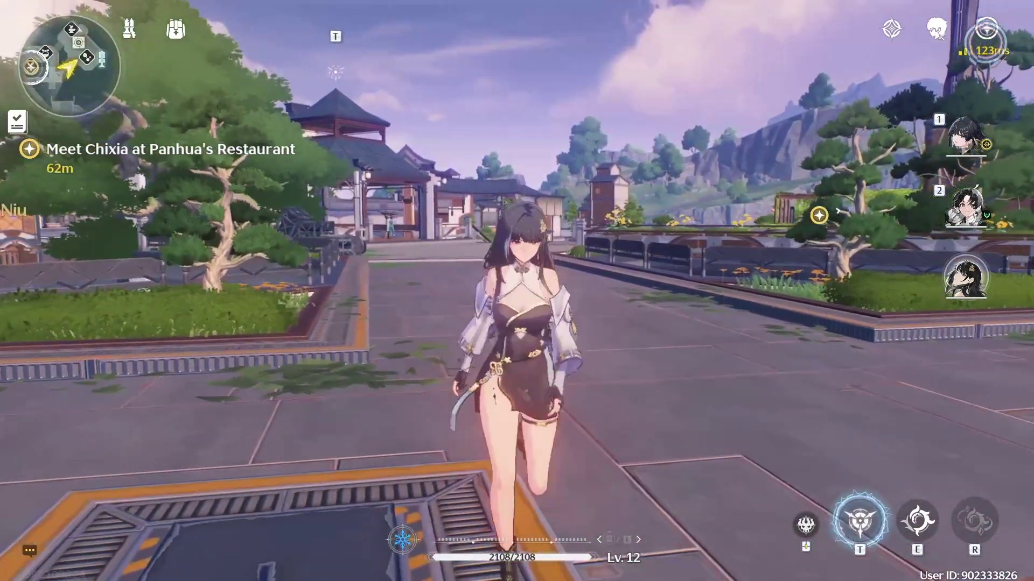